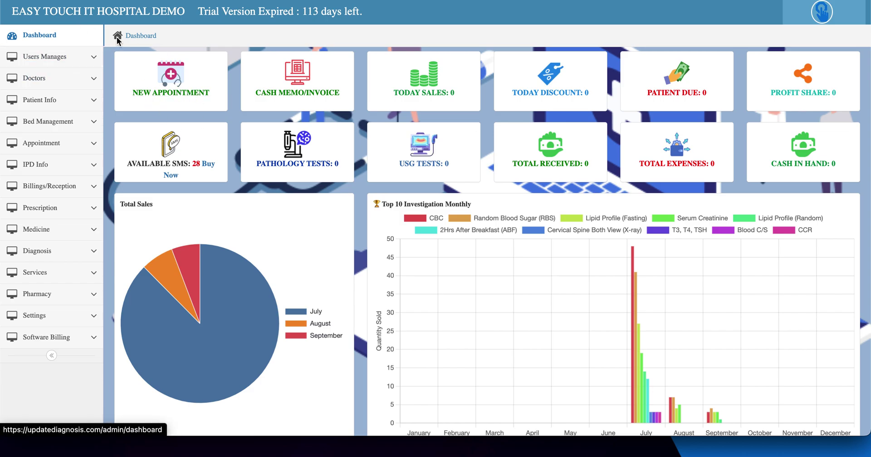
Step: Browse the registered doctors list and look over the Add Doctor form
{"action": "left_click", "coordinate": [78, 82]}
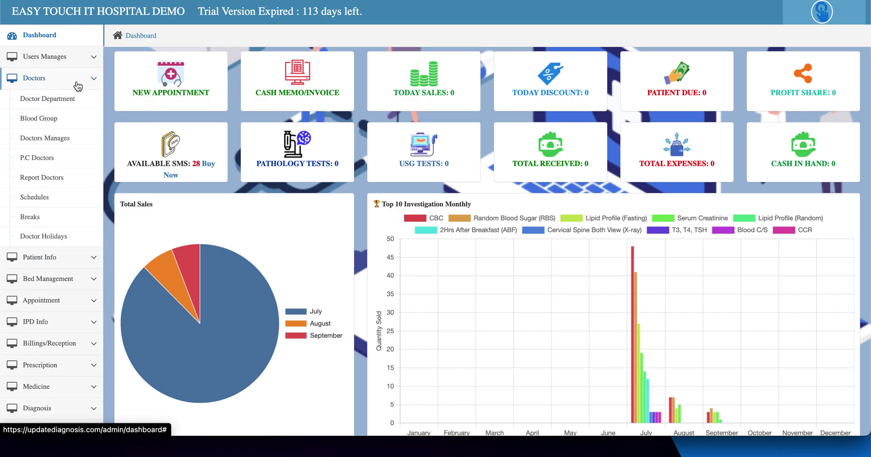
{"action": "left_click", "coordinate": [61, 137]}
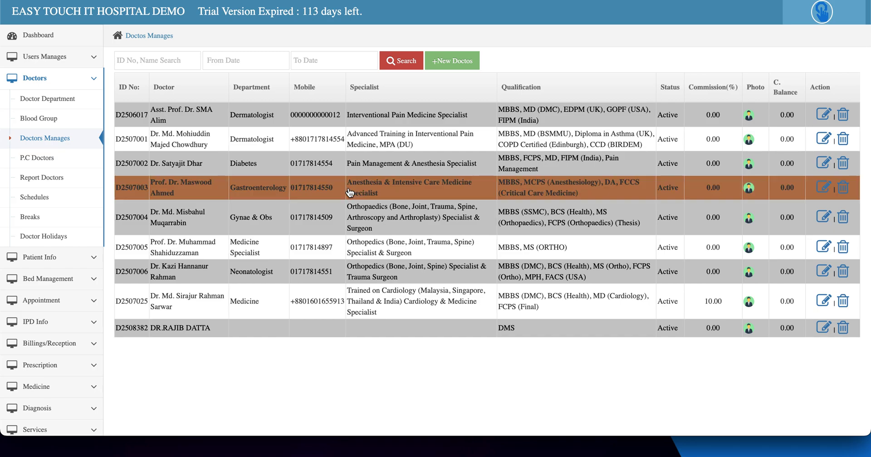
{"action": "left_click", "coordinate": [457, 62]}
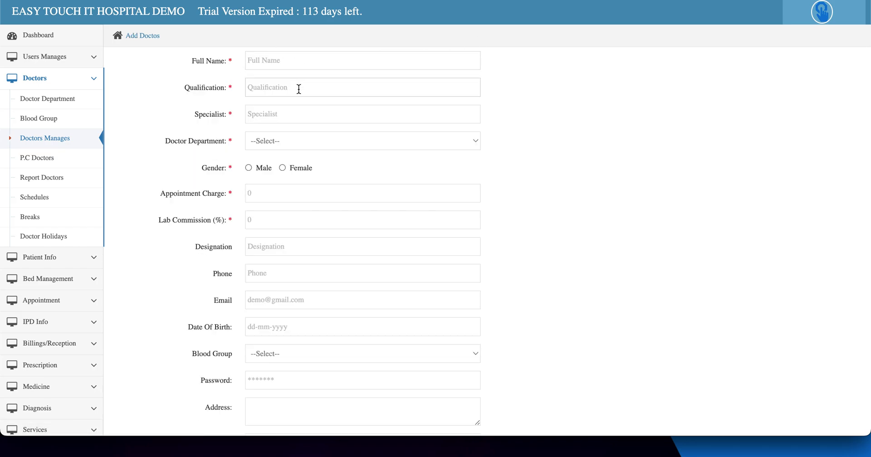
{"action": "scroll", "coordinate": [304, 156], "scroll_direction": "down", "scroll_amount": 5}
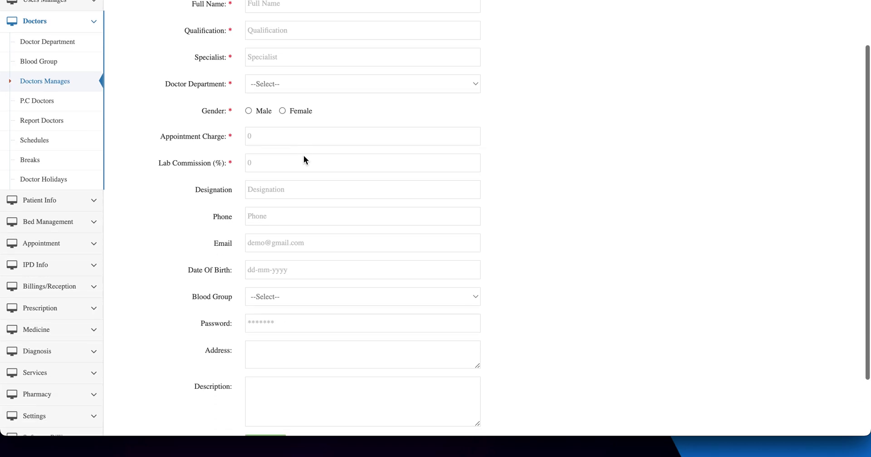
{"action": "scroll", "coordinate": [304, 156], "scroll_direction": "up", "scroll_amount": 5}
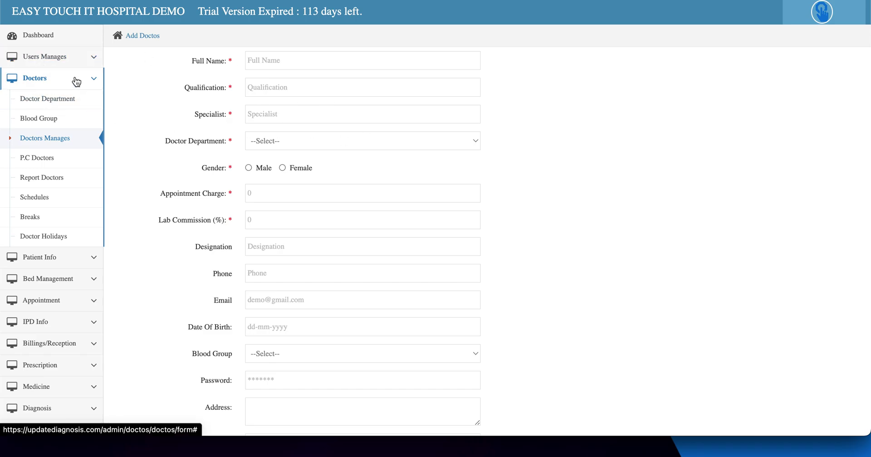
{"action": "left_click", "coordinate": [43, 138]}
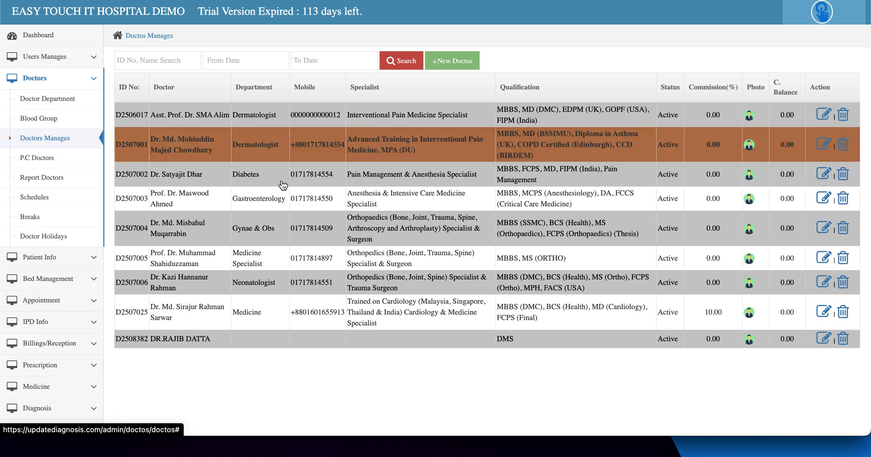
Step: Start a new appointment, search patients for 'saw', then switch to New Add
{"action": "left_click", "coordinate": [57, 37]}
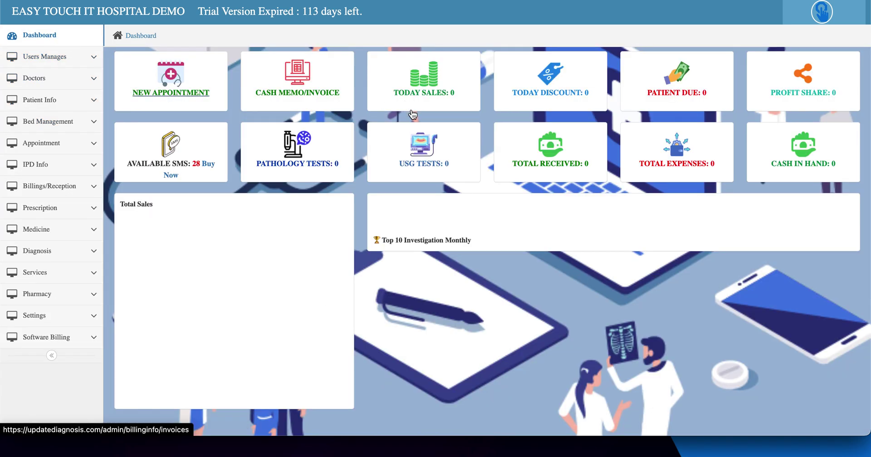
{"action": "left_click", "coordinate": [192, 97]}
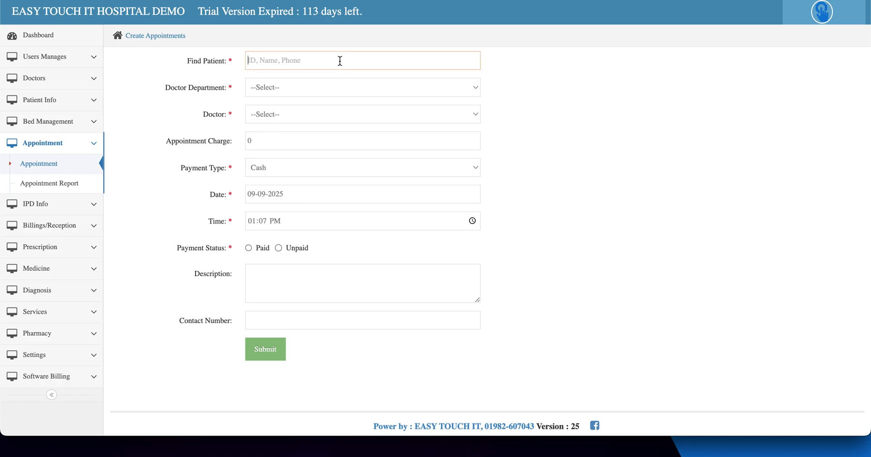
{"action": "type", "text": "saw"}
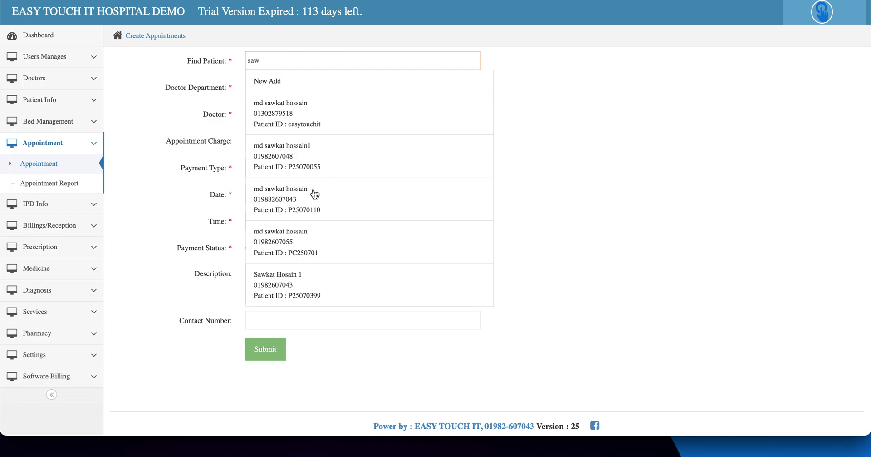
{"action": "left_click", "coordinate": [273, 84]}
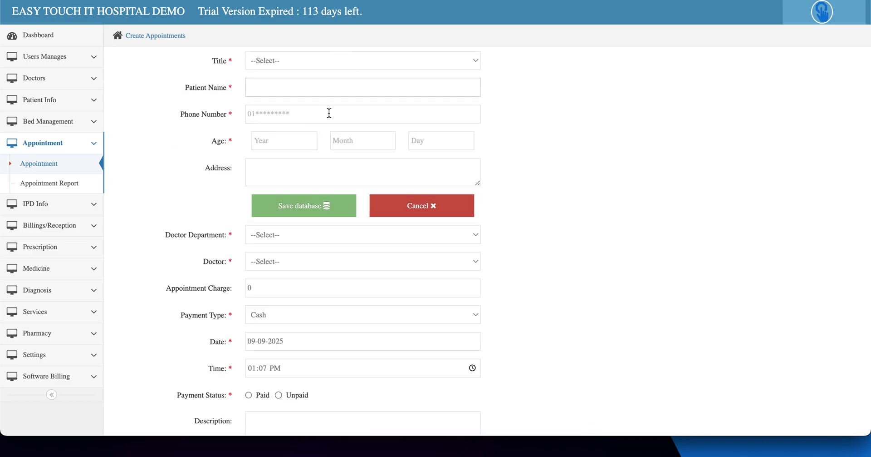
Step: Step through the new-patient title, name, phone and age fields, then cancel the entry
{"action": "left_click", "coordinate": [296, 61]}
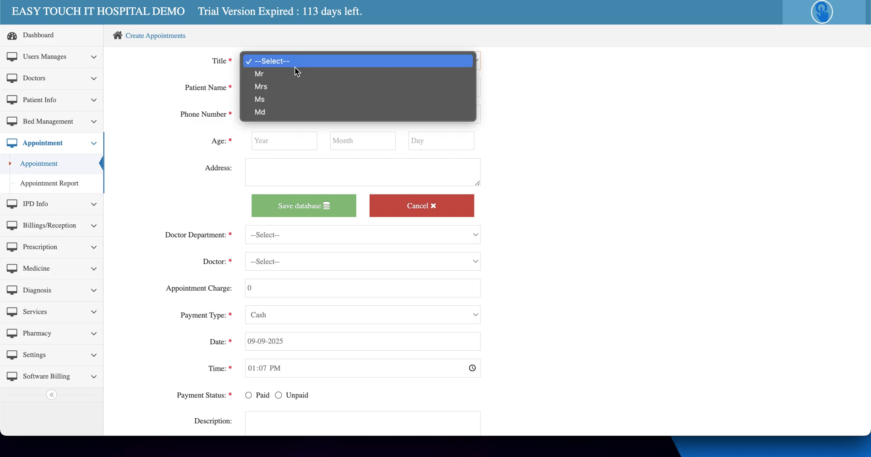
{"action": "left_click", "coordinate": [594, 82]}
{"action": "left_click", "coordinate": [296, 93]}
{"action": "left_click", "coordinate": [270, 116]}
{"action": "left_click", "coordinate": [279, 136]}
{"action": "left_click", "coordinate": [380, 145]}
{"action": "left_click", "coordinate": [440, 138]}
{"action": "left_click", "coordinate": [298, 147]}
{"action": "left_click", "coordinate": [360, 142]}
{"action": "left_click", "coordinate": [453, 142]}
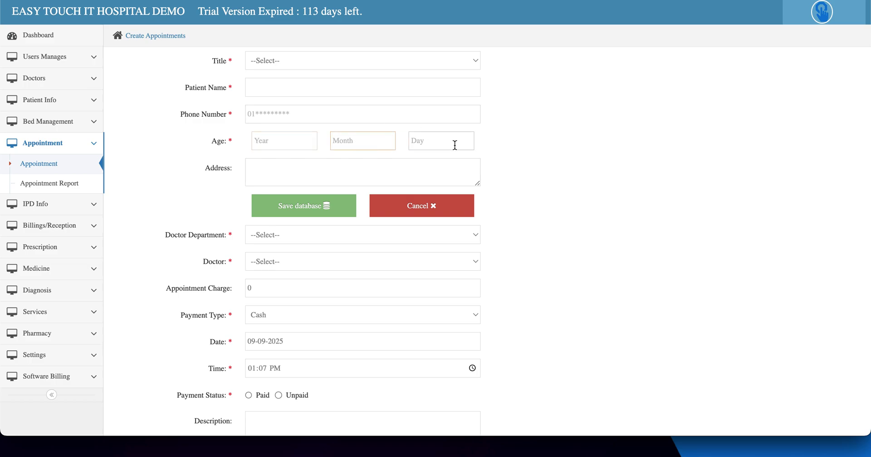
{"action": "left_click", "coordinate": [324, 207]}
{"action": "left_click", "coordinate": [434, 213]}
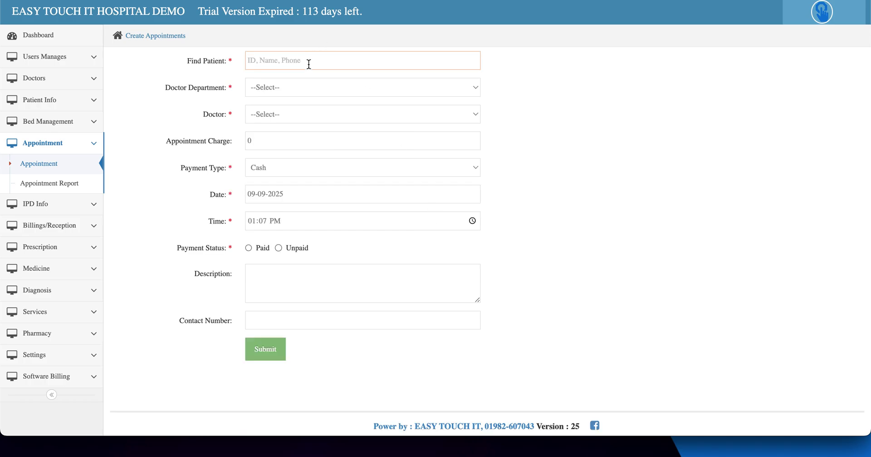
Step: Find the existing patient by their phone number and select them from the suggestions
{"action": "type", "text": "0198"}
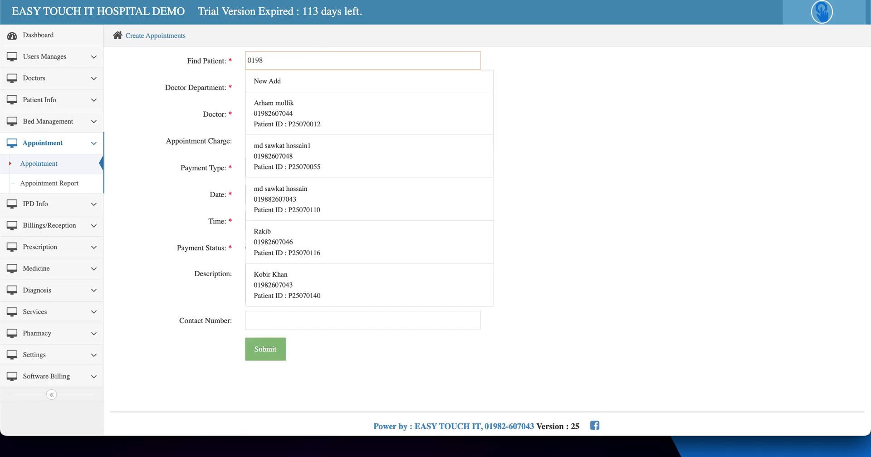
{"action": "type", "text": "2607"}
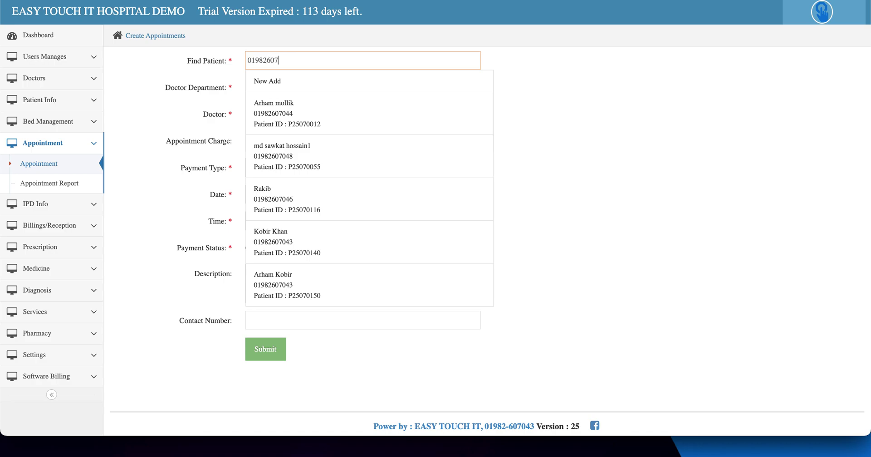
{"action": "type", "text": "3"}
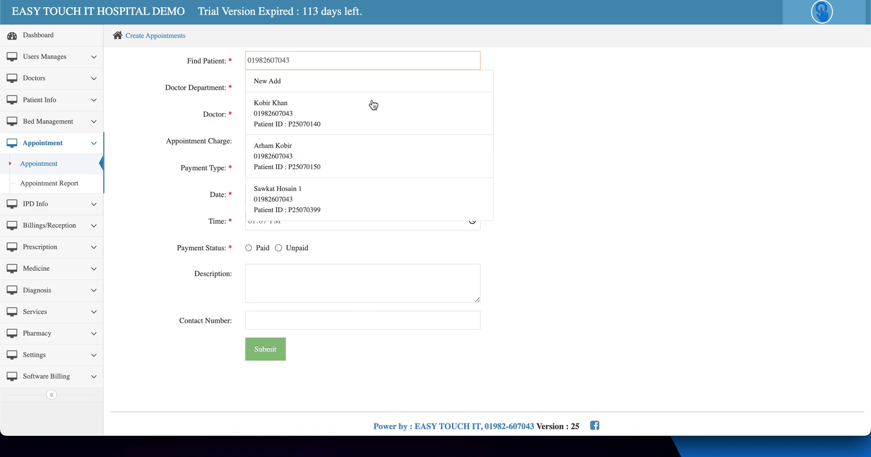
{"action": "left_click", "coordinate": [300, 117]}
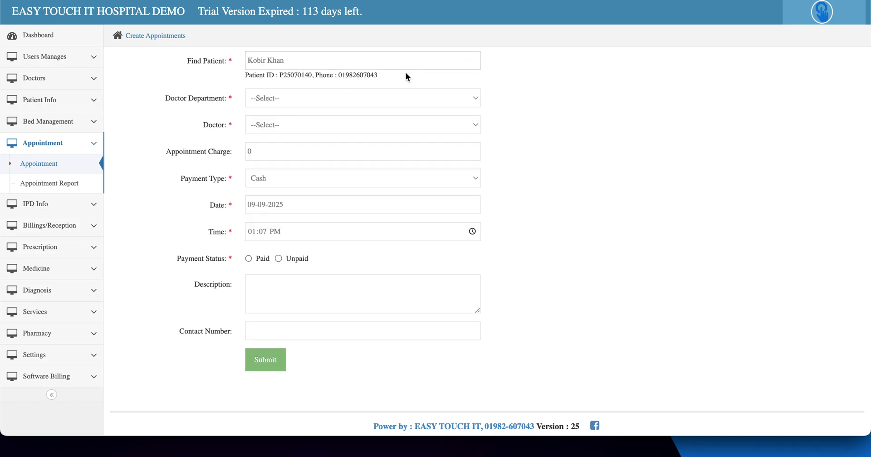
Step: Set the department to Dermatologist and assign its first doctor
{"action": "left_click", "coordinate": [308, 101]}
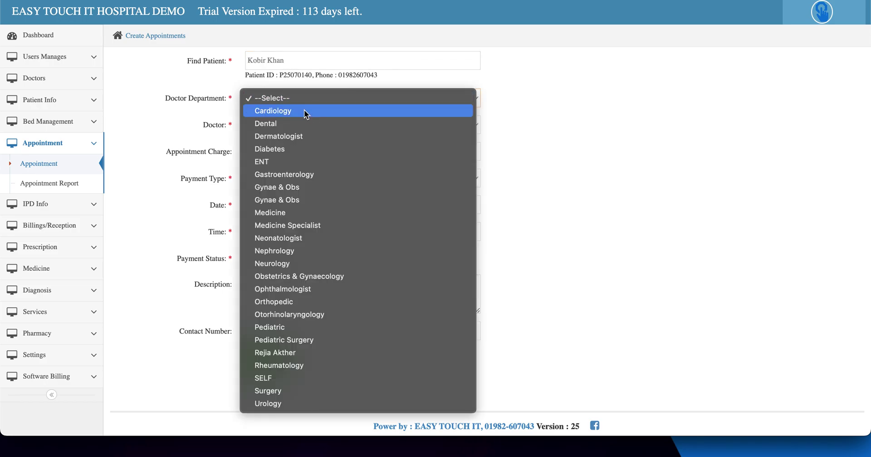
{"action": "left_click", "coordinate": [320, 136]}
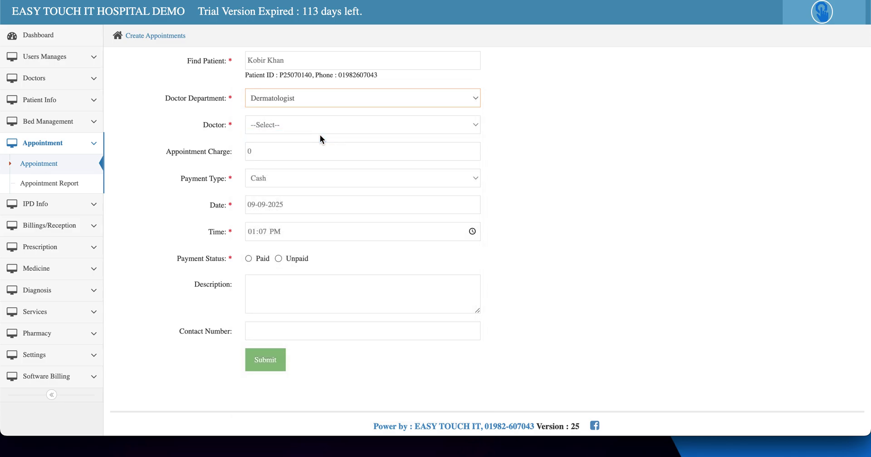
{"action": "left_click", "coordinate": [286, 125]}
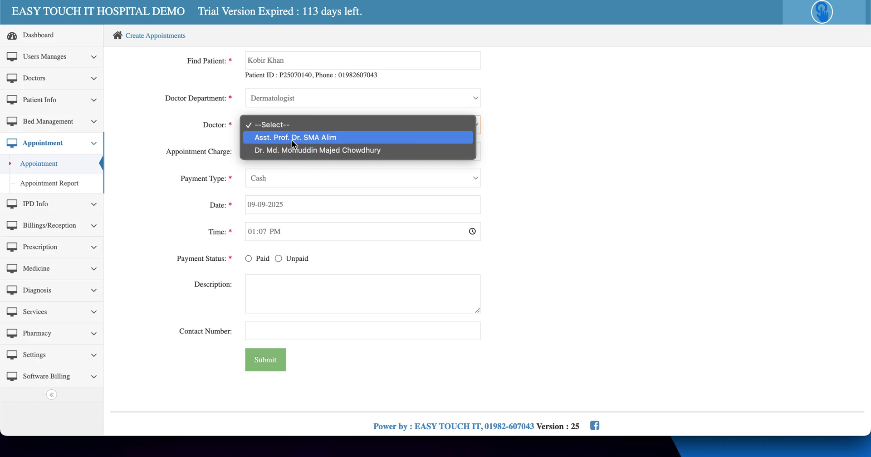
{"action": "left_click", "coordinate": [292, 141]}
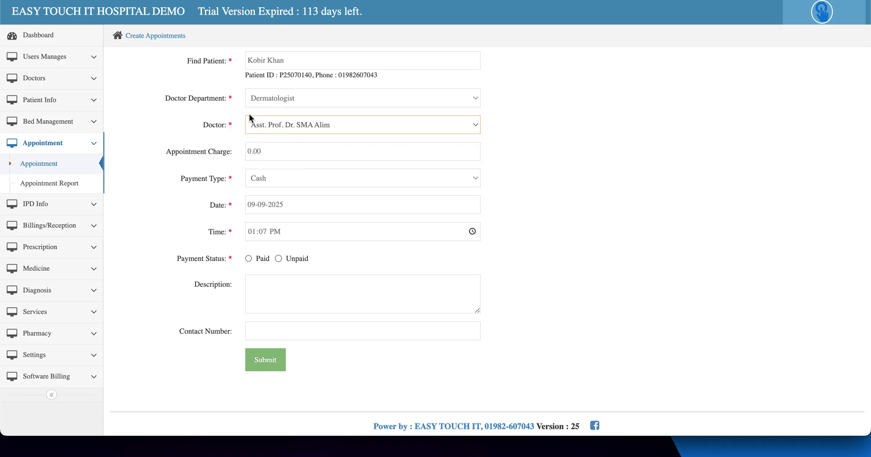
Step: Set the appointment charge to 500 with Cash as payment type
{"action": "left_click", "coordinate": [280, 151]}
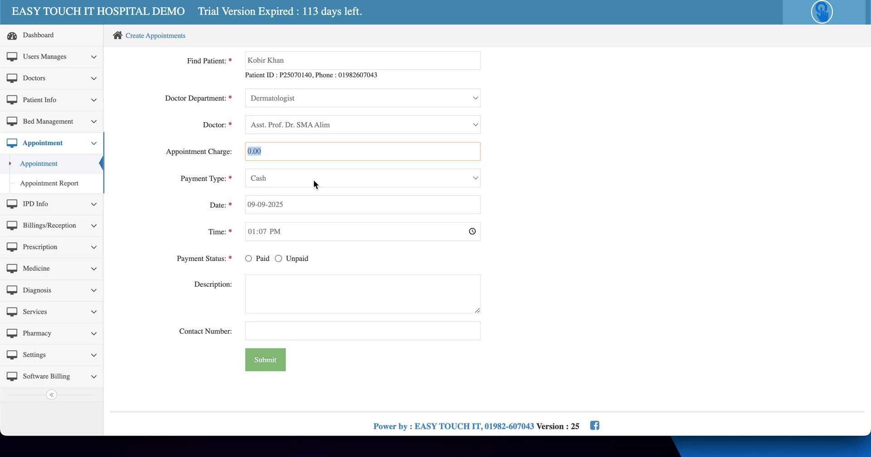
{"action": "type", "text": "500"}
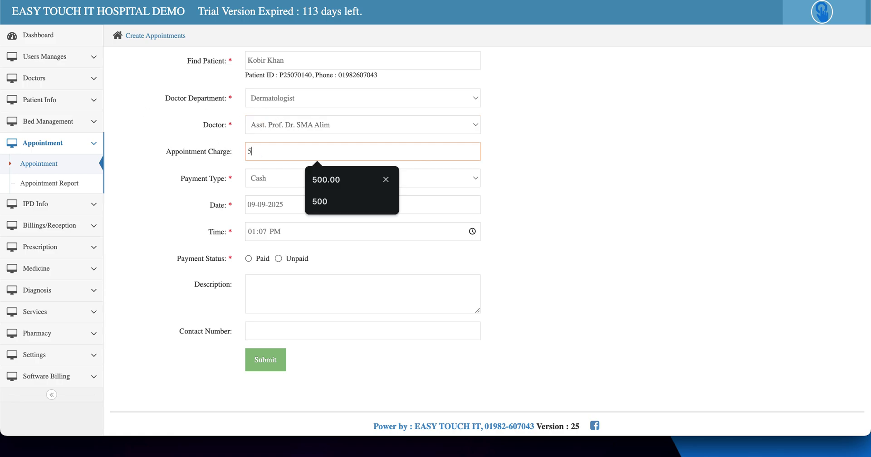
{"action": "left_click", "coordinate": [205, 177]}
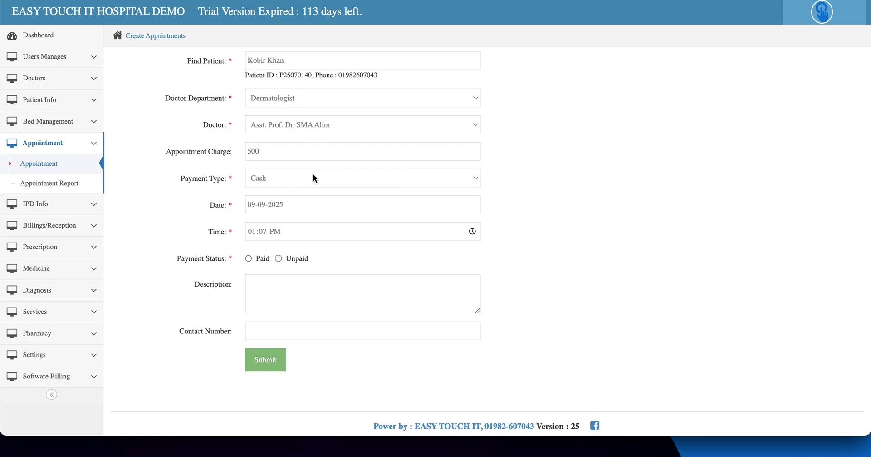
{"action": "left_click", "coordinate": [318, 177]}
{"action": "left_click", "coordinate": [320, 178]}
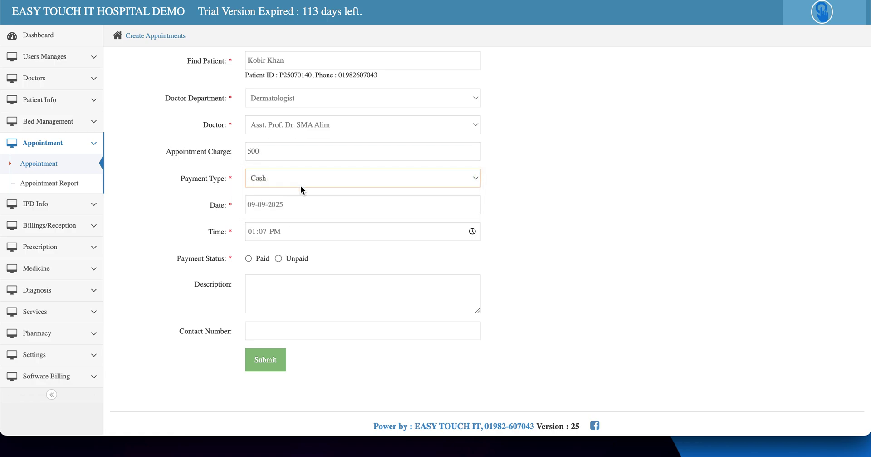
Step: Schedule the appointment for 09-09-2025 at 04:07 PM
{"action": "left_click", "coordinate": [333, 197]}
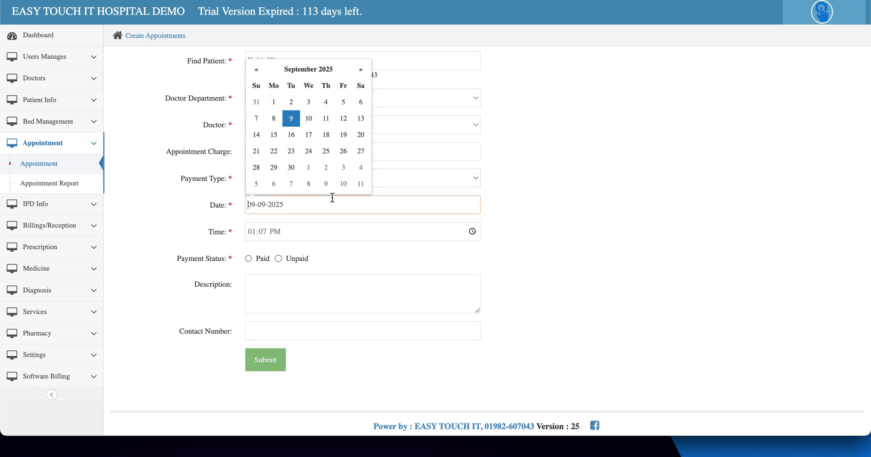
{"action": "left_click", "coordinate": [295, 122]}
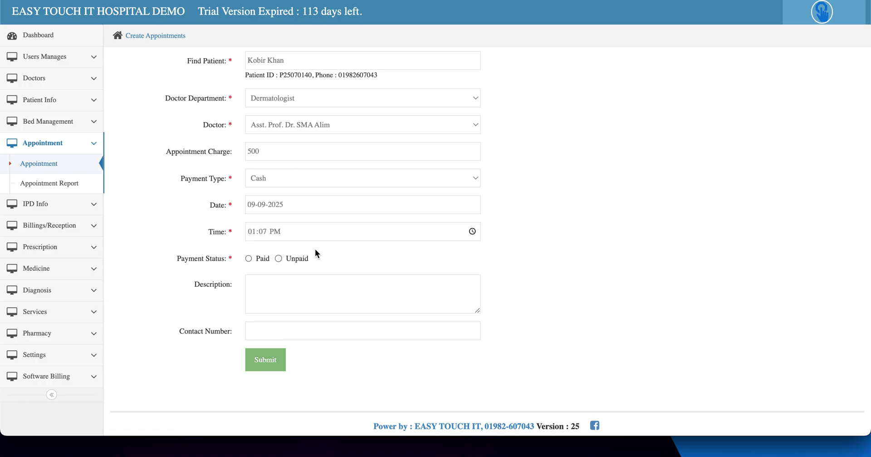
{"action": "left_click", "coordinate": [472, 233]}
{"action": "scroll", "coordinate": [263, 292], "scroll_direction": "down", "scroll_amount": 1}
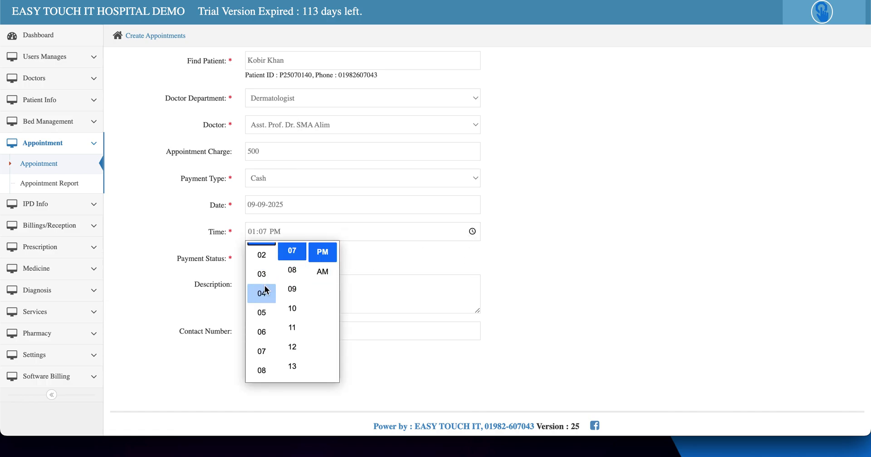
{"action": "left_click", "coordinate": [265, 291]}
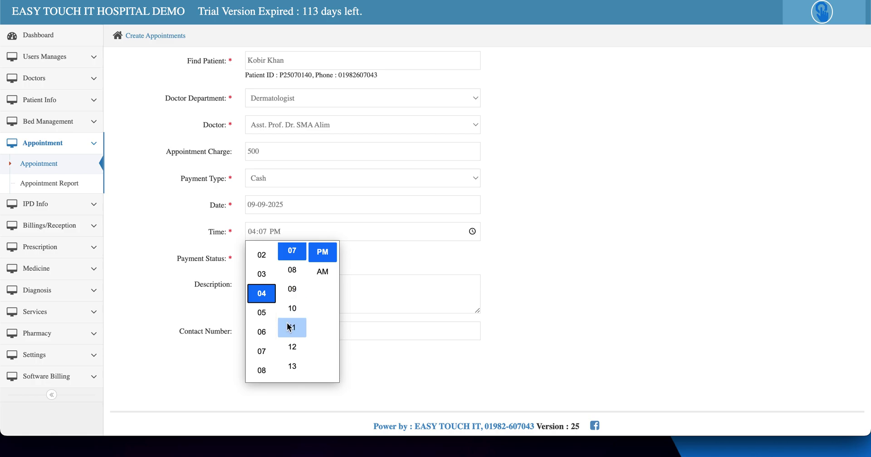
{"action": "left_click", "coordinate": [362, 275]}
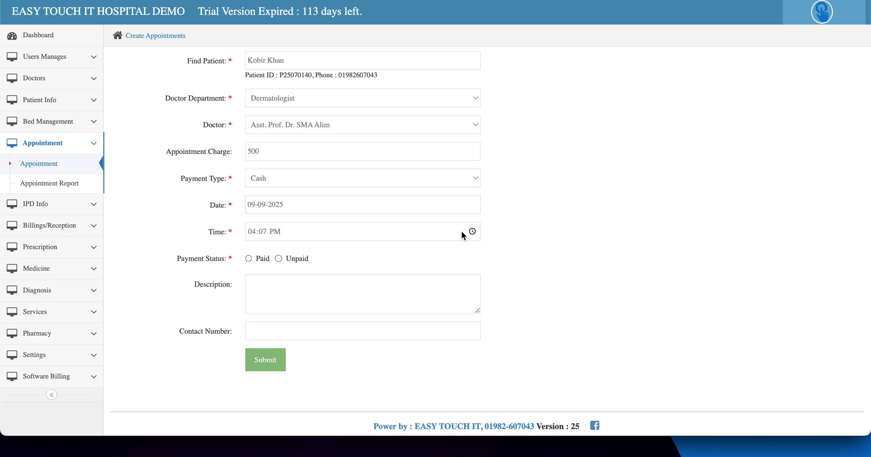
Step: Mark it paid, add description 'jor', autofill the contact number and submit
{"action": "left_click", "coordinate": [261, 262]}
{"action": "left_click", "coordinate": [266, 297]}
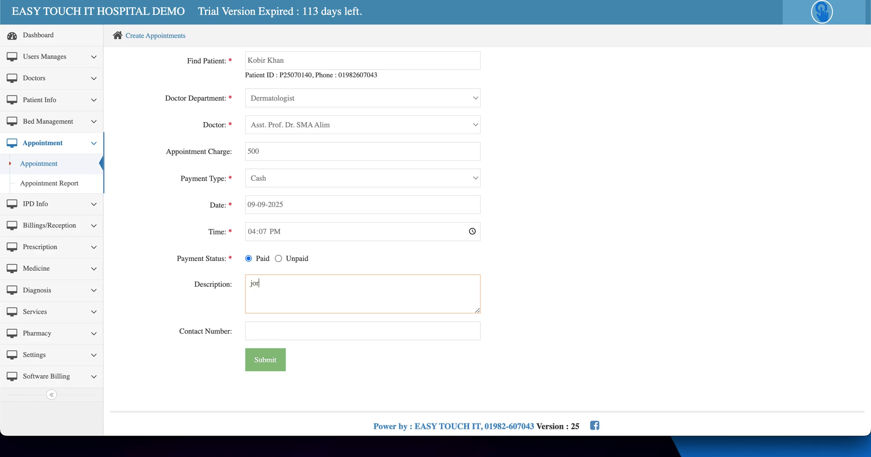
{"action": "left_click", "coordinate": [276, 333]}
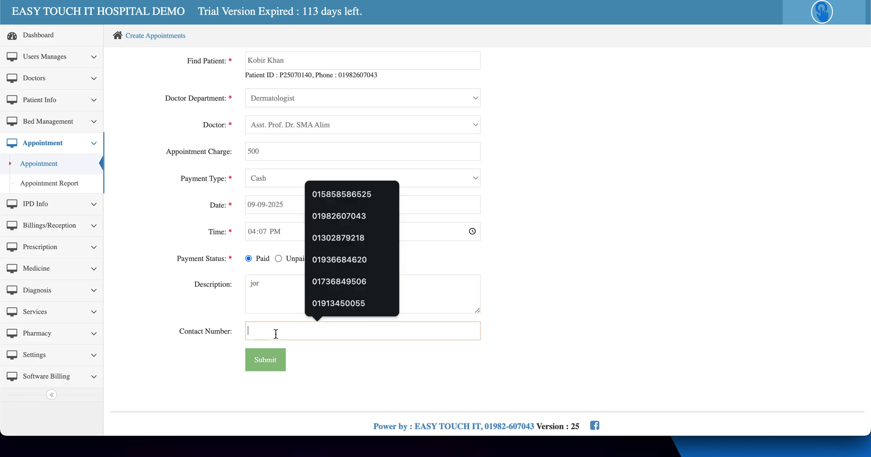
{"action": "left_click", "coordinate": [367, 219]}
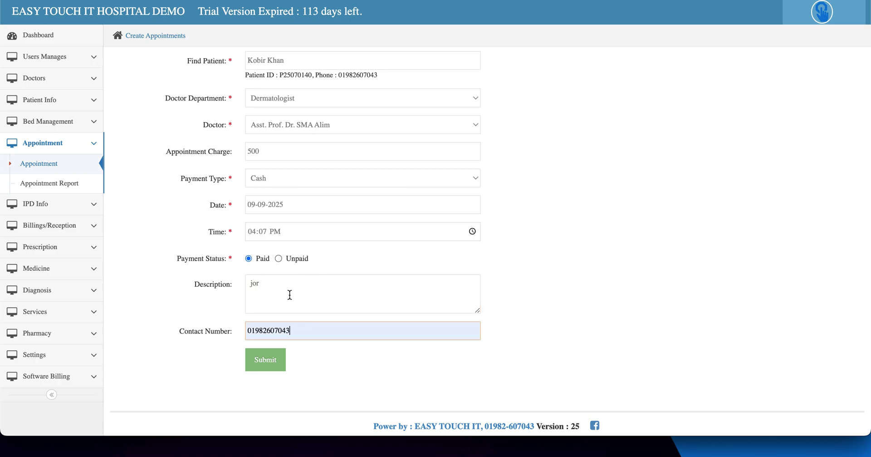
{"action": "left_click", "coordinate": [271, 359]}
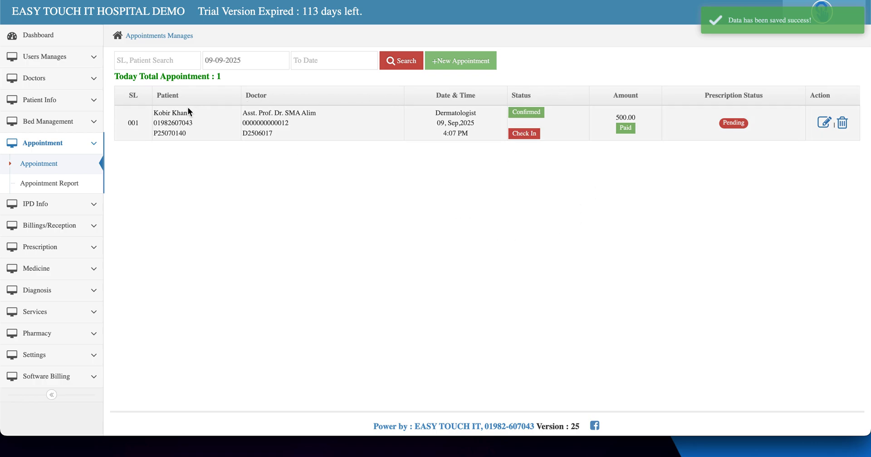
Step: Review the saved appointment row, cancel a check-in attempt, and select the doctor's code
{"action": "left_click_drag", "start_coordinate": [159, 111], "coordinate": [199, 111]}
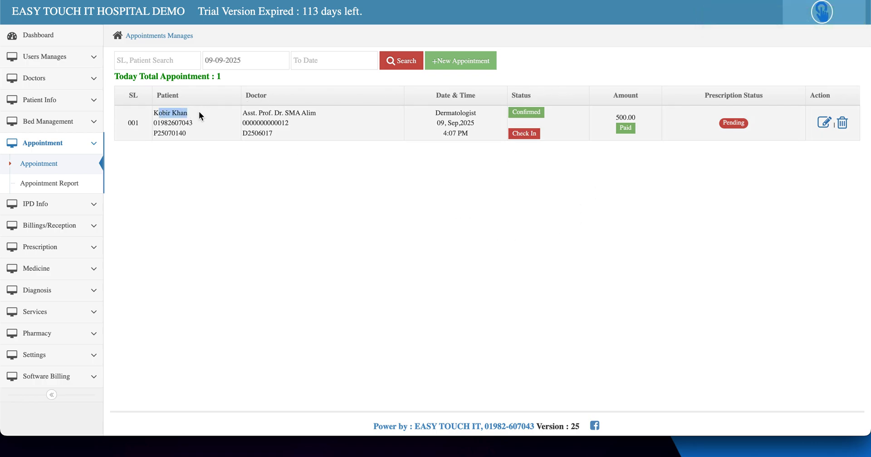
{"action": "left_click", "coordinate": [528, 135]}
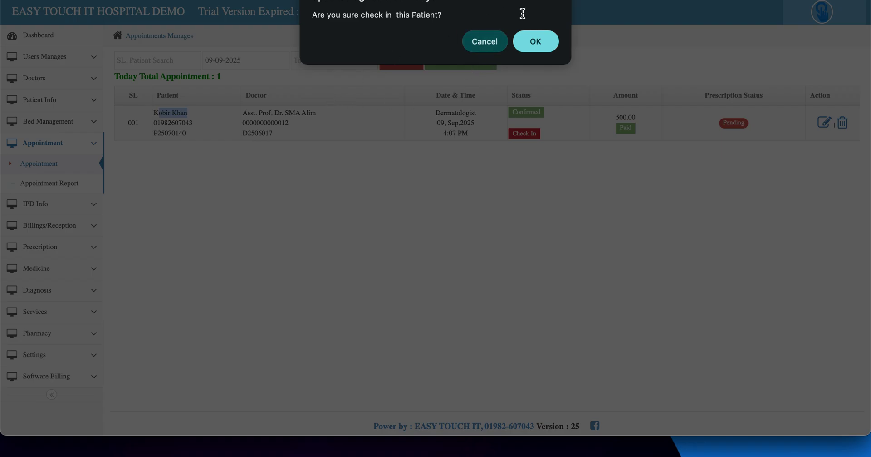
{"action": "left_click", "coordinate": [483, 42]}
{"action": "double_click", "coordinate": [257, 131]}
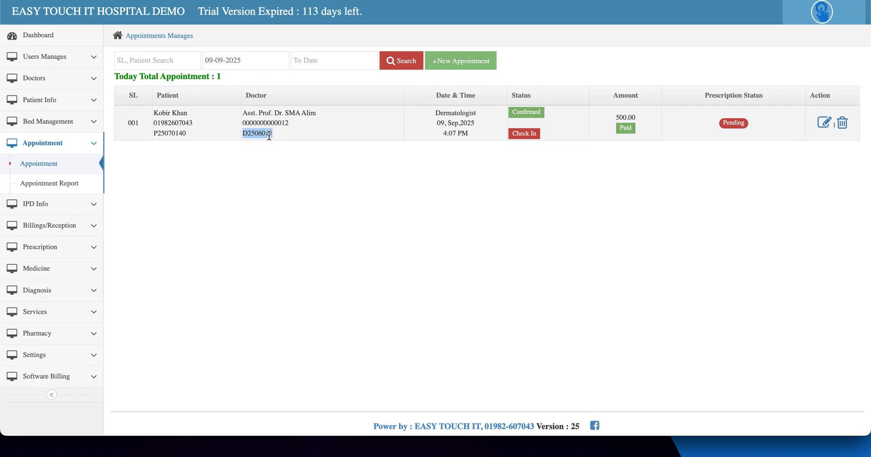
Step: Go to today's appointments list and select the doctor's code in the row
{"action": "left_click", "coordinate": [41, 84]}
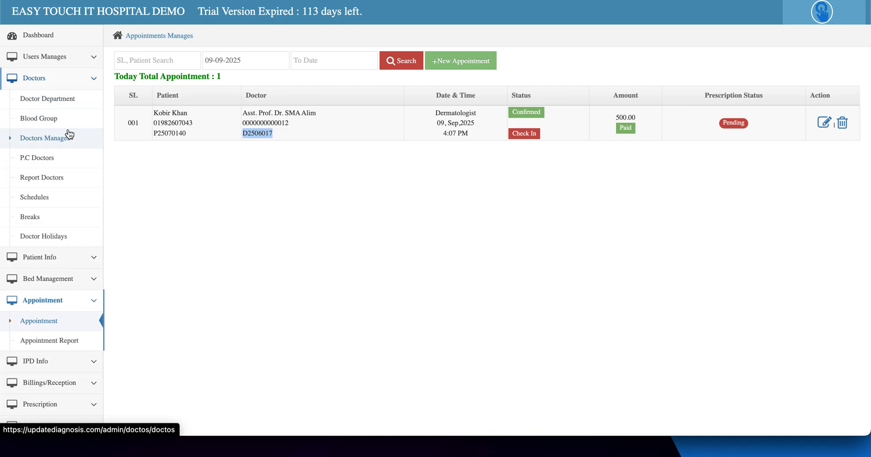
{"action": "left_click", "coordinate": [45, 40]}
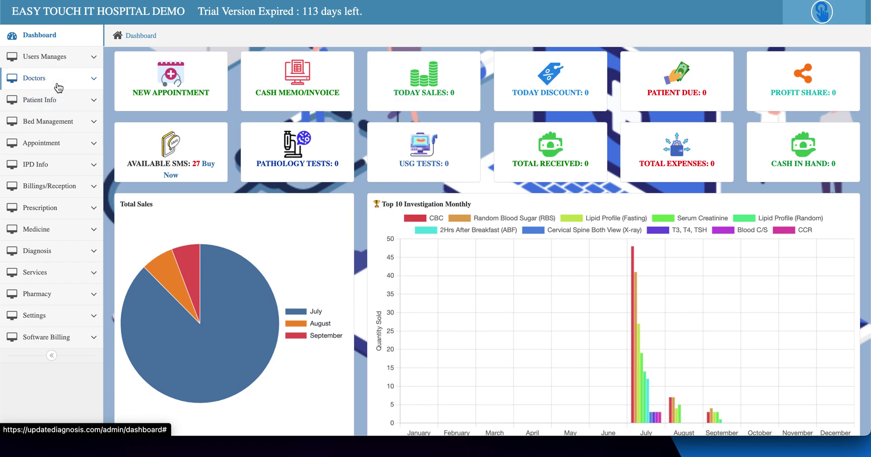
{"action": "left_click", "coordinate": [67, 150]}
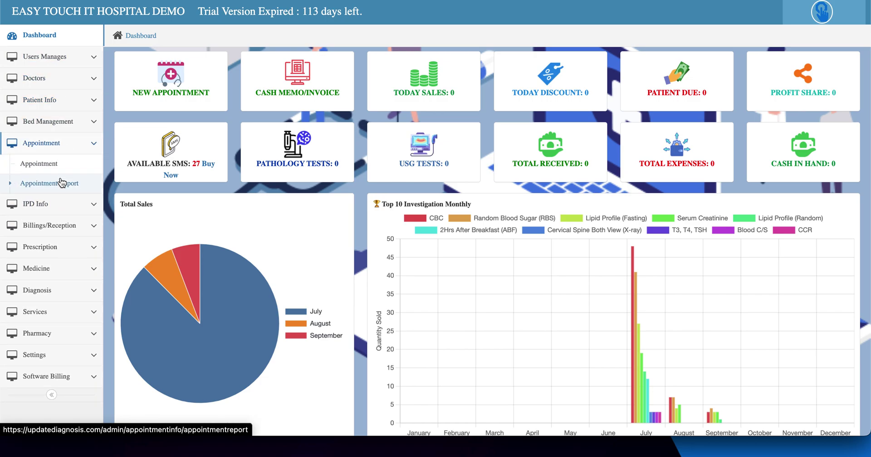
{"action": "left_click", "coordinate": [63, 182]}
{"action": "left_click", "coordinate": [53, 167]}
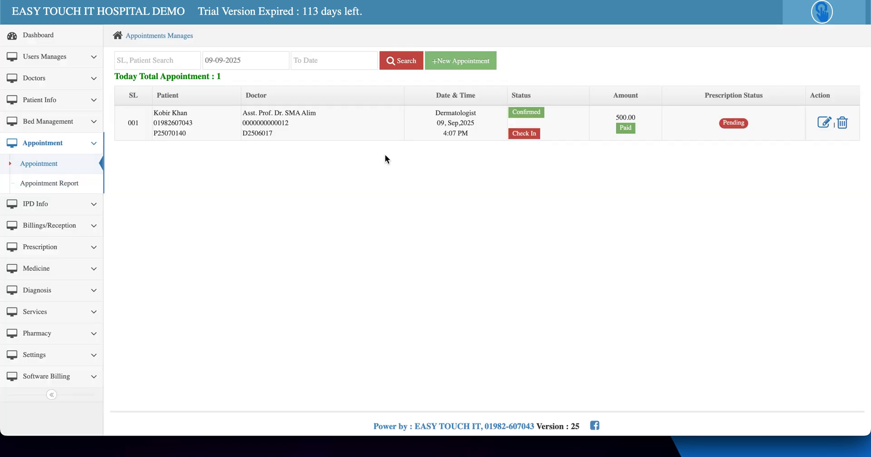
{"action": "double_click", "coordinate": [263, 134]}
{"action": "key", "text": "ctrl+c"}
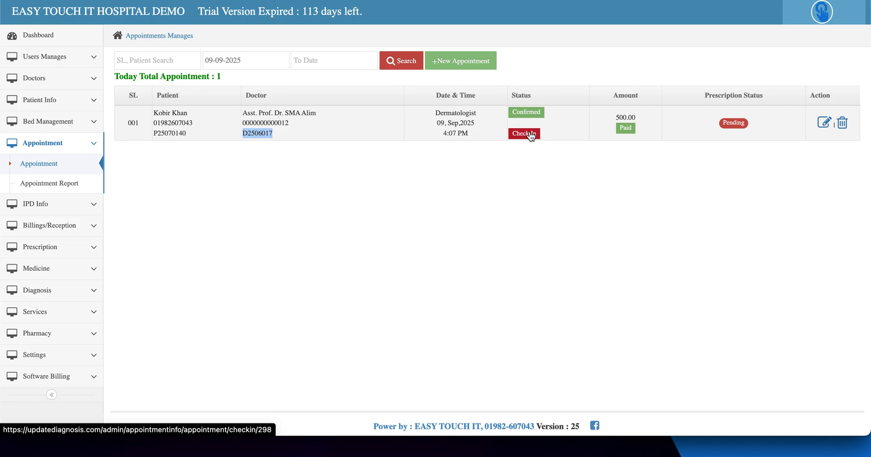
Step: Check in the patient's appointment, confirm with OK, and return to the dashboard
{"action": "left_click", "coordinate": [534, 136]}
{"action": "left_click", "coordinate": [537, 42]}
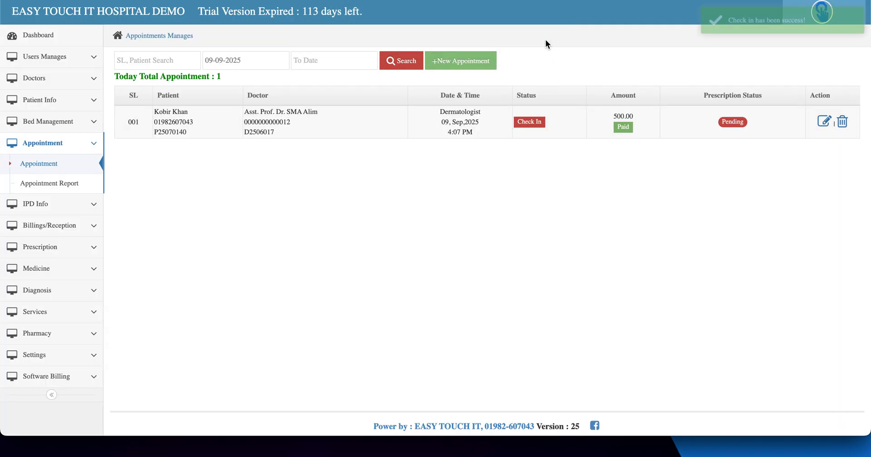
{"action": "left_click", "coordinate": [58, 33]}
{"action": "left_click", "coordinate": [838, 23]}
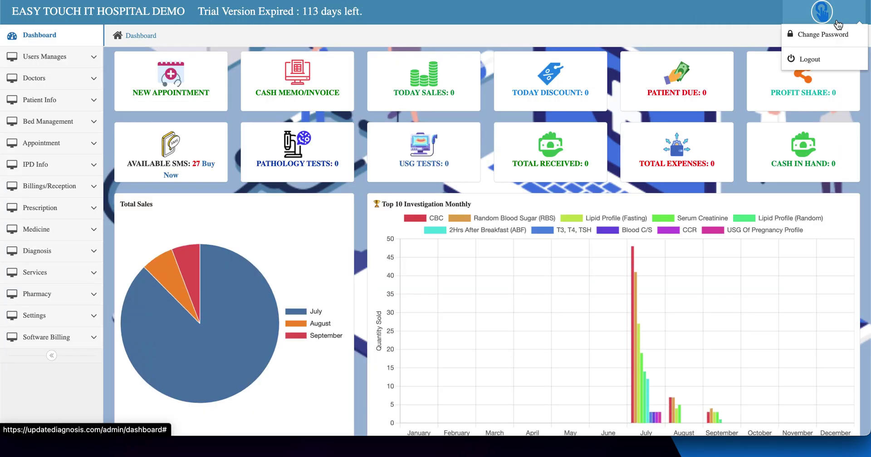
Step: Log out of admin and sign in as the doctor with the pasted code and password
{"action": "left_click", "coordinate": [807, 58]}
{"action": "left_click", "coordinate": [405, 104]}
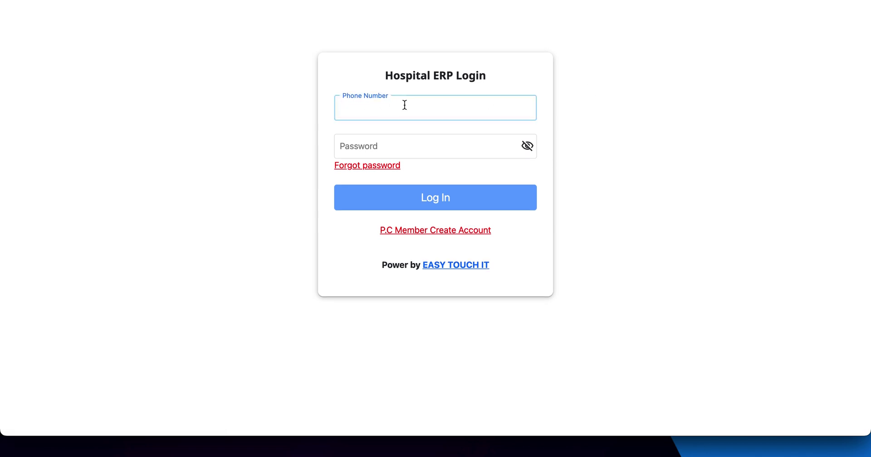
{"action": "key", "text": "ctrl+v"}
{"action": "left_click", "coordinate": [371, 142]}
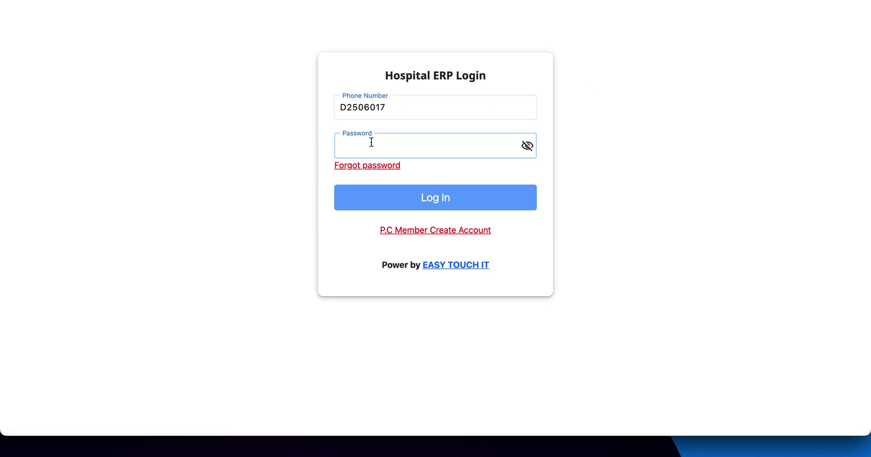
{"action": "type", "text": "•"}
{"action": "type", "text": "12"}
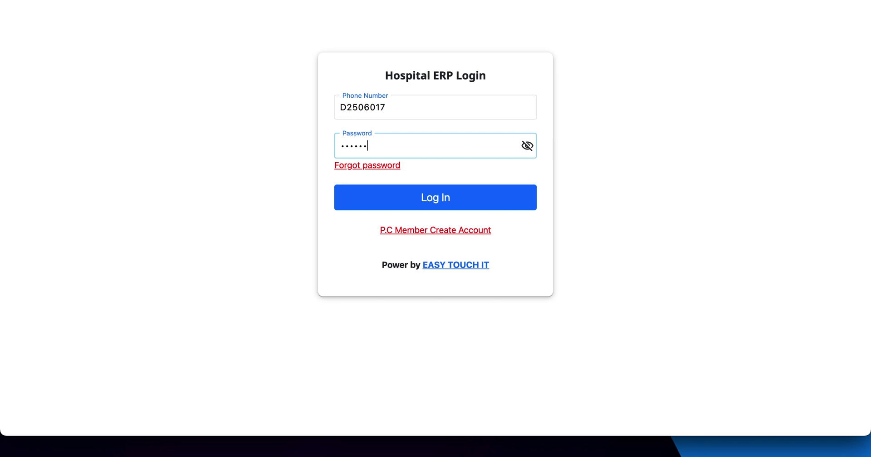
{"action": "left_click", "coordinate": [420, 196]}
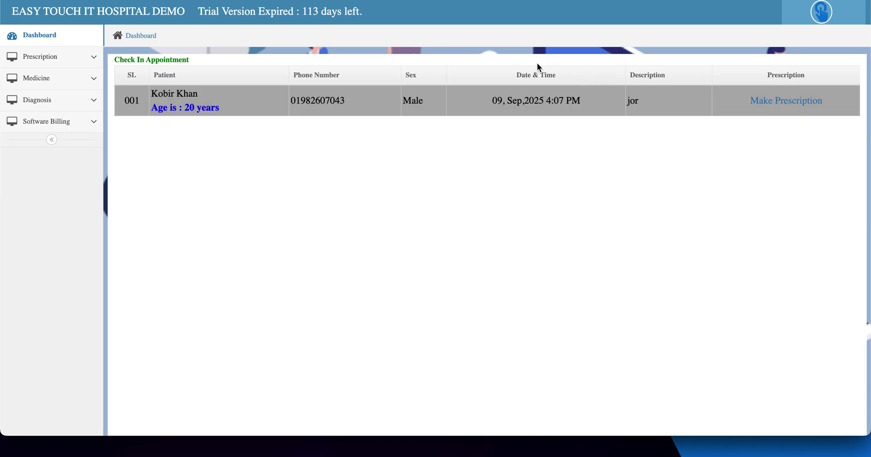
Step: Start the patient's prescription and review the HEMATOLOGY REPORT in their previous history
{"action": "left_click", "coordinate": [774, 101]}
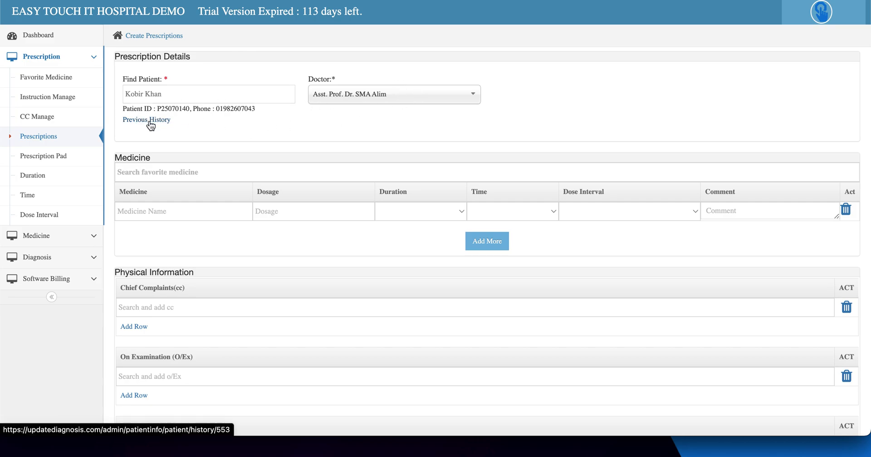
{"action": "left_click", "coordinate": [150, 120]}
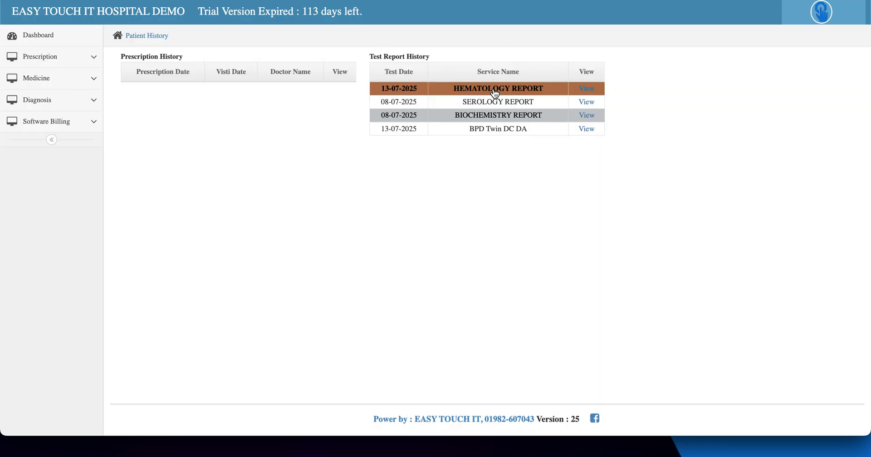
{"action": "left_click", "coordinate": [587, 89]}
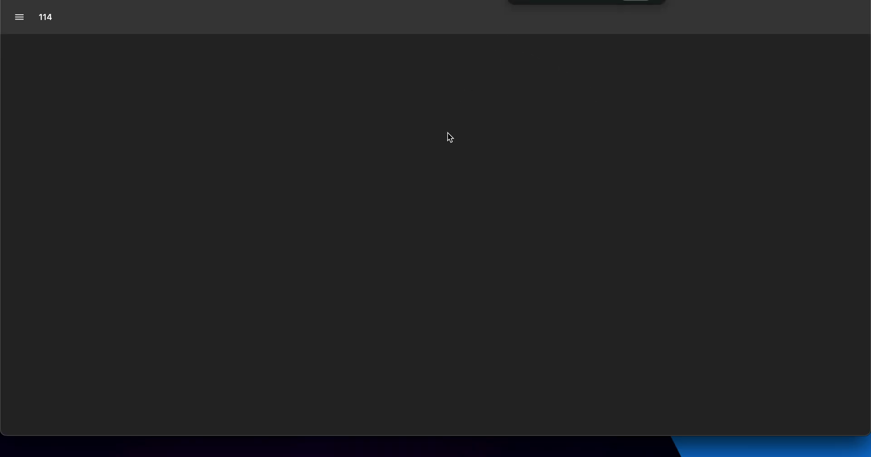
{"action": "scroll", "coordinate": [446, 190], "scroll_direction": "down", "scroll_amount": 1}
{"action": "scroll", "coordinate": [446, 191], "scroll_direction": "down", "scroll_amount": 5}
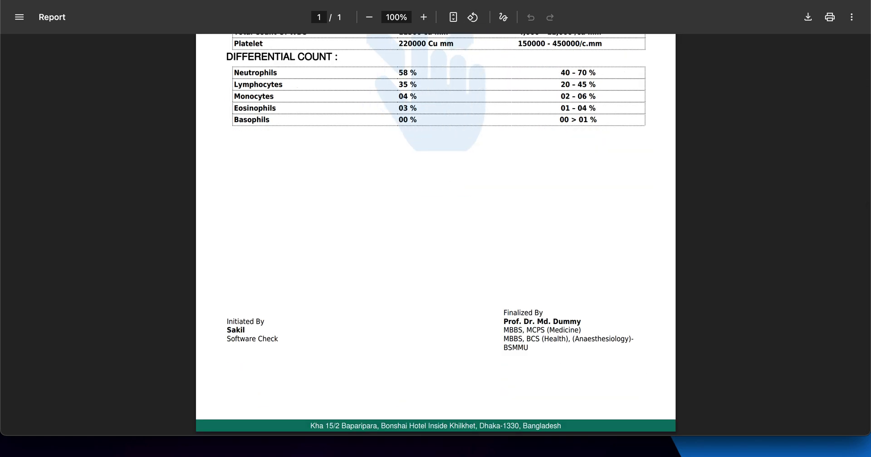
{"action": "key", "text": "super+w"}
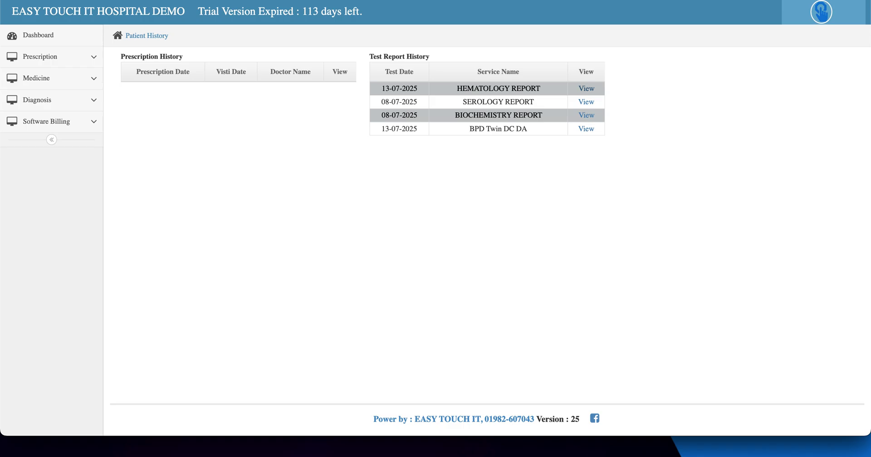
{"action": "key", "text": "super+w"}
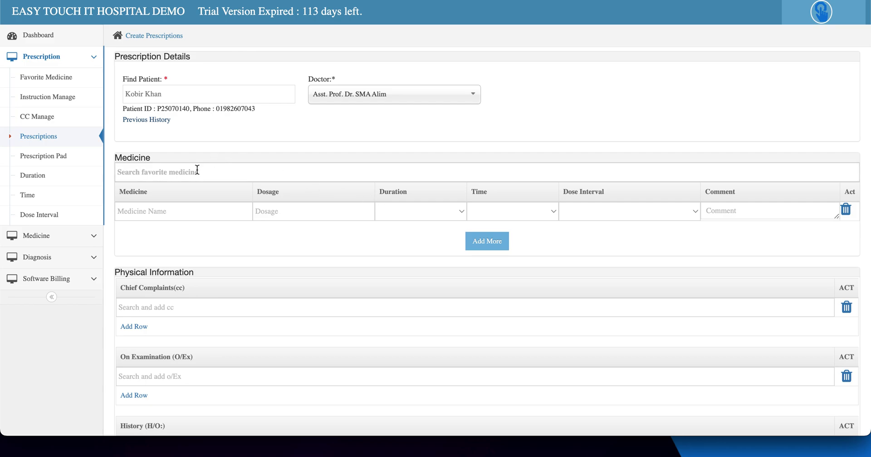
Step: Add Tab. Napa 500 mg as the first medicine by searching 'na'
{"action": "left_click", "coordinate": [168, 180]}
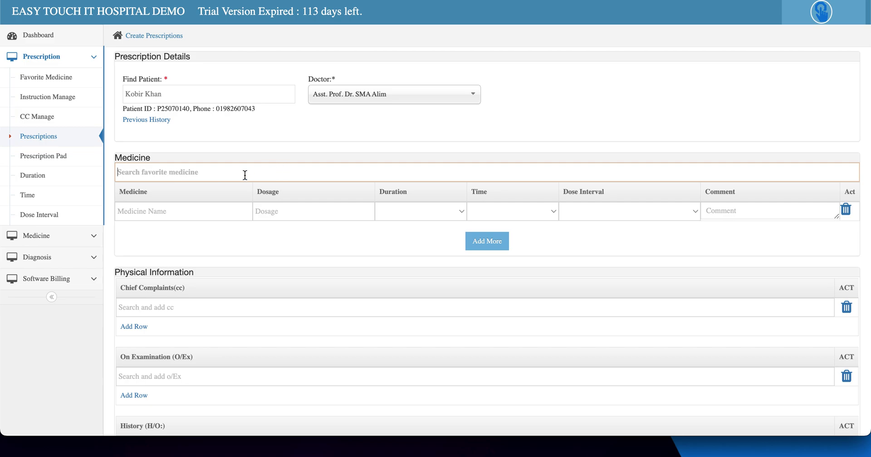
{"action": "scroll", "coordinate": [246, 175], "scroll_direction": "down", "scroll_amount": 1}
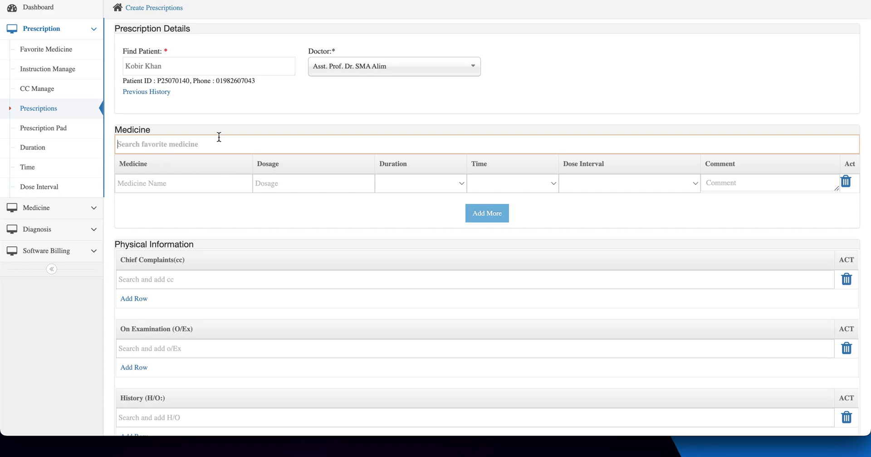
{"action": "left_click", "coordinate": [161, 183]}
{"action": "type", "text": "na"}
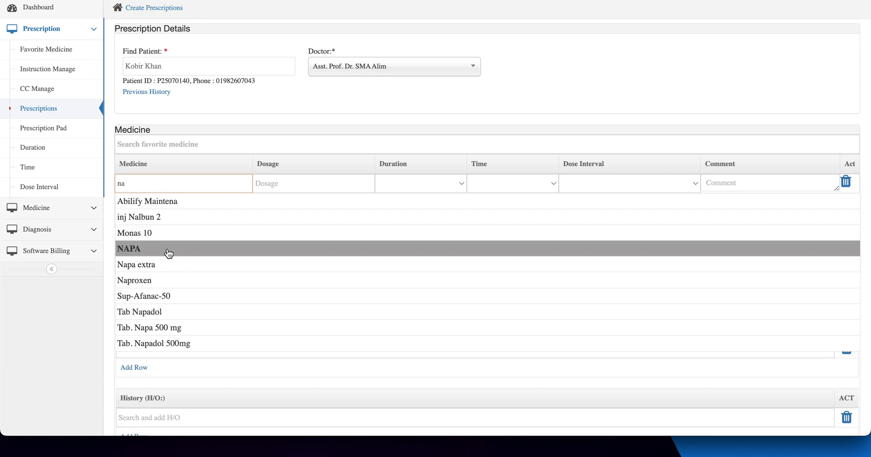
{"action": "left_click", "coordinate": [171, 327]}
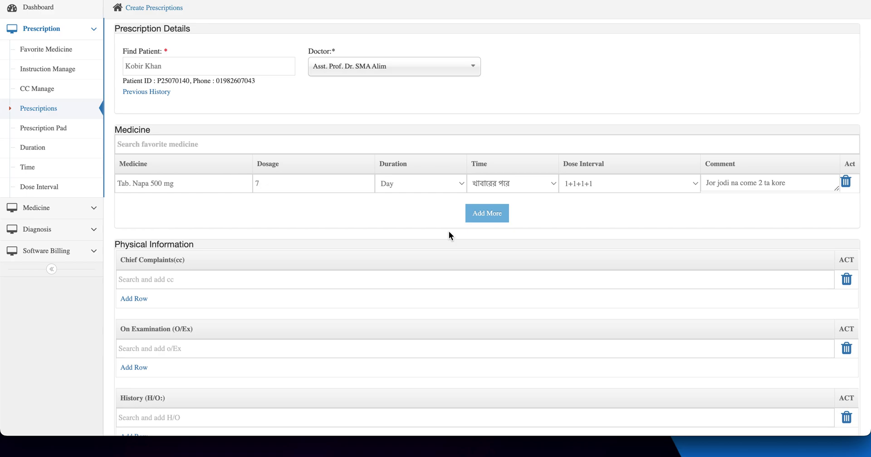
Step: Add a second medicine row with Cap Cleocin 300mg at dosage 3
{"action": "left_click", "coordinate": [488, 214]}
{"action": "left_click", "coordinate": [176, 206]}
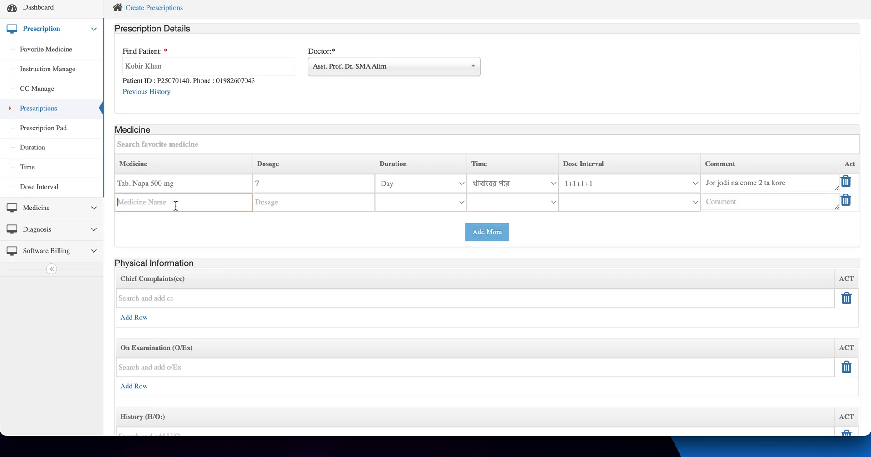
{"action": "type", "text": "j"}
{"action": "key", "text": "BackSpace"}
{"action": "type", "text": "n"}
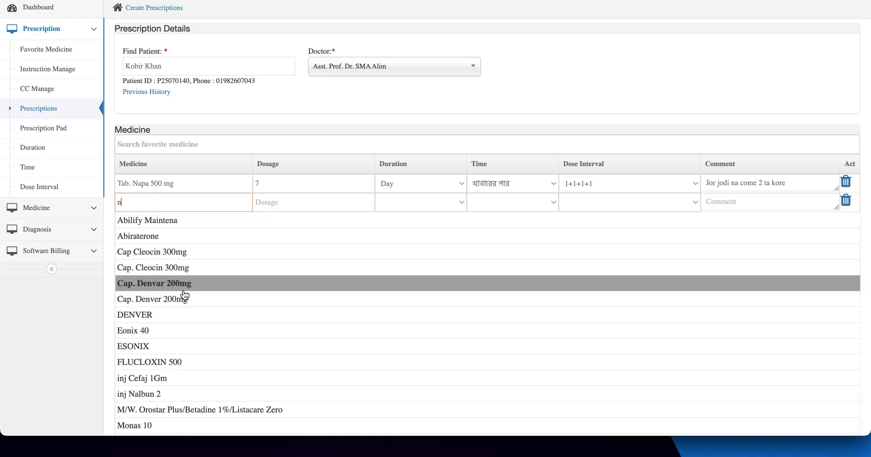
{"action": "left_click", "coordinate": [202, 255]}
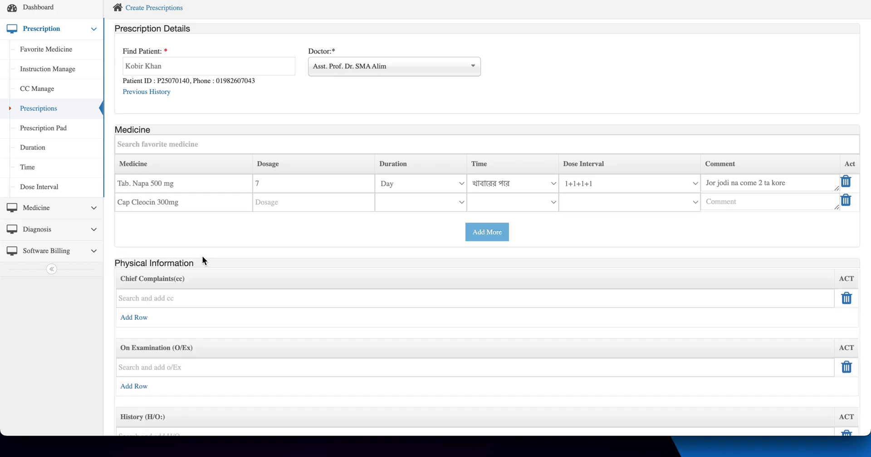
{"action": "left_click", "coordinate": [301, 209]}
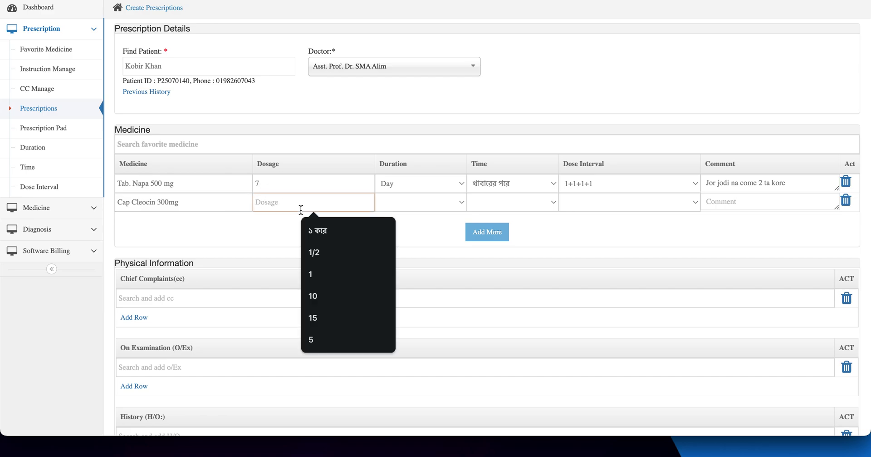
{"action": "type", "text": "3"}
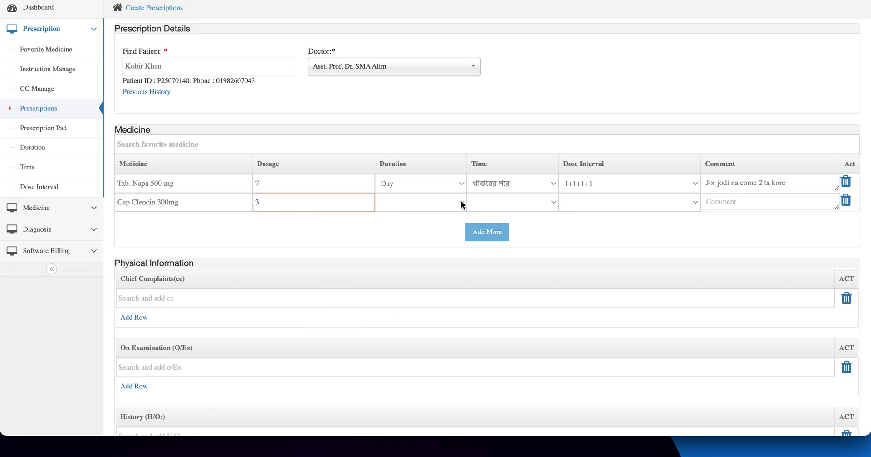
Step: Set its duration to Days, before meal, interval 1+0+1, and comment 'test'
{"action": "left_click", "coordinate": [437, 202]}
{"action": "left_click", "coordinate": [414, 217]}
{"action": "left_click", "coordinate": [515, 205]}
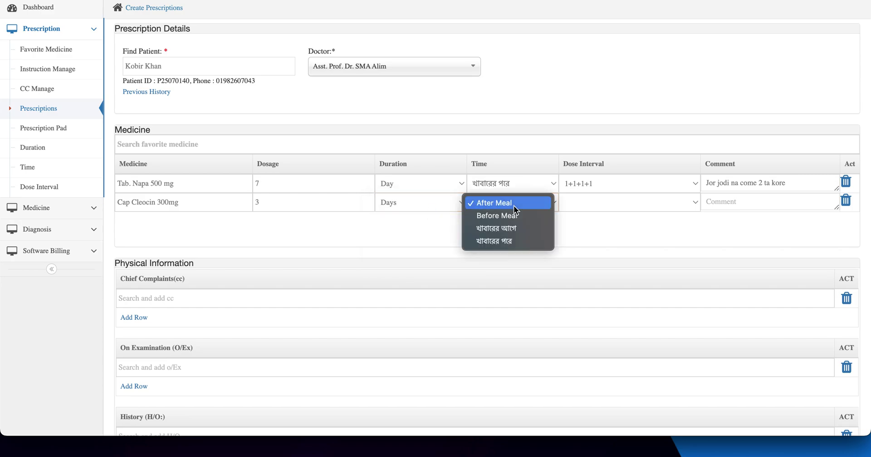
{"action": "left_click", "coordinate": [521, 229]}
{"action": "left_click", "coordinate": [610, 205]}
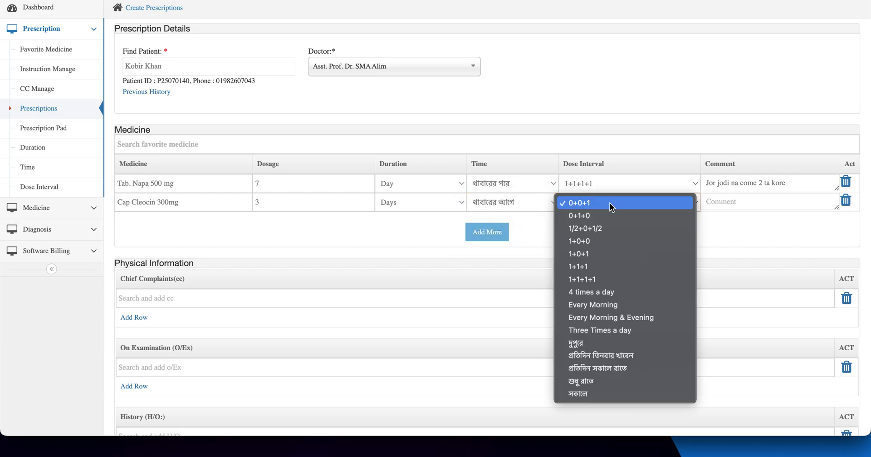
{"action": "left_click", "coordinate": [602, 254]}
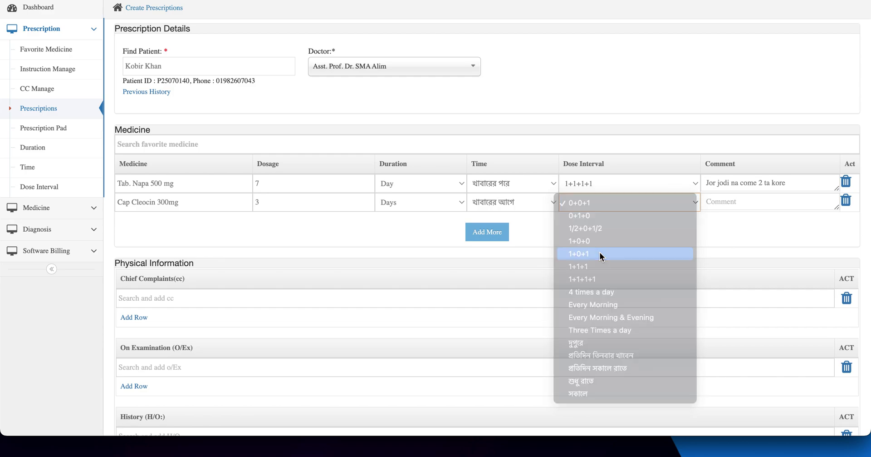
{"action": "left_click", "coordinate": [736, 200]}
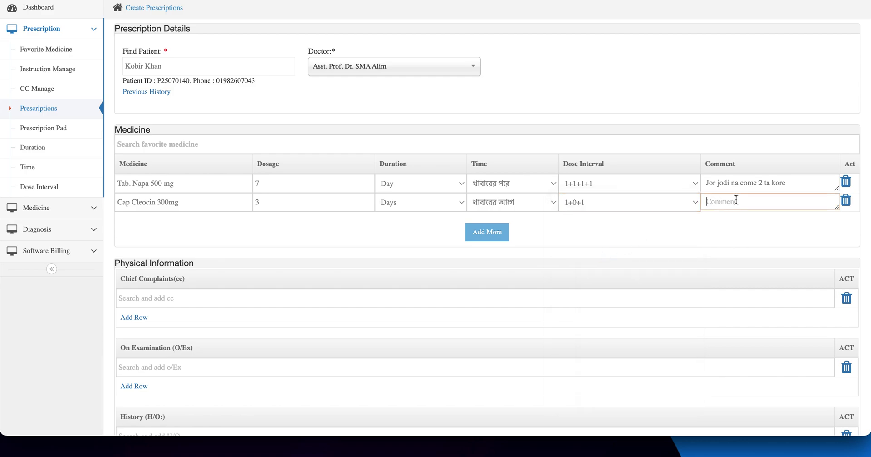
{"action": "type", "text": "ddd"}
{"action": "key", "text": "BackSpace"}
{"action": "key", "text": "BackSpace"}
{"action": "key", "text": "BackSpace"}
{"action": "type", "text": "test"}
Step: Add chief complaints Abdominal pain / discomfort, the mental-abilities decline, and A hoarse voice
{"action": "scroll", "coordinate": [291, 293], "scroll_direction": "down", "scroll_amount": 1}
{"action": "left_click", "coordinate": [179, 254]}
{"action": "type", "text": "c"}
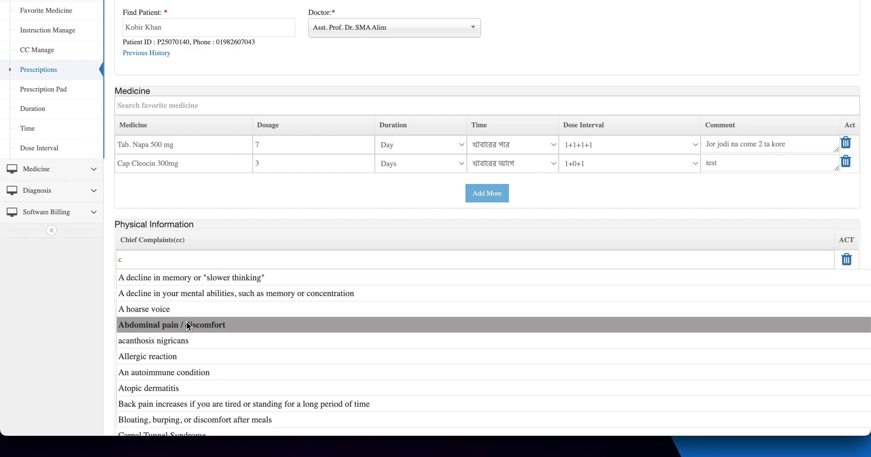
{"action": "left_click", "coordinate": [187, 325]}
{"action": "type", "text": "f"}
{"action": "key", "text": "BackSpace"}
{"action": "type", "text": "a"}
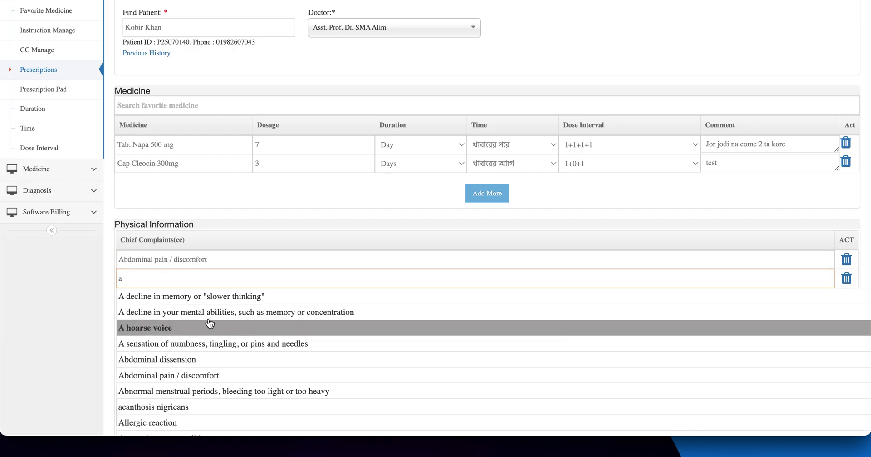
{"action": "left_click", "coordinate": [211, 312]}
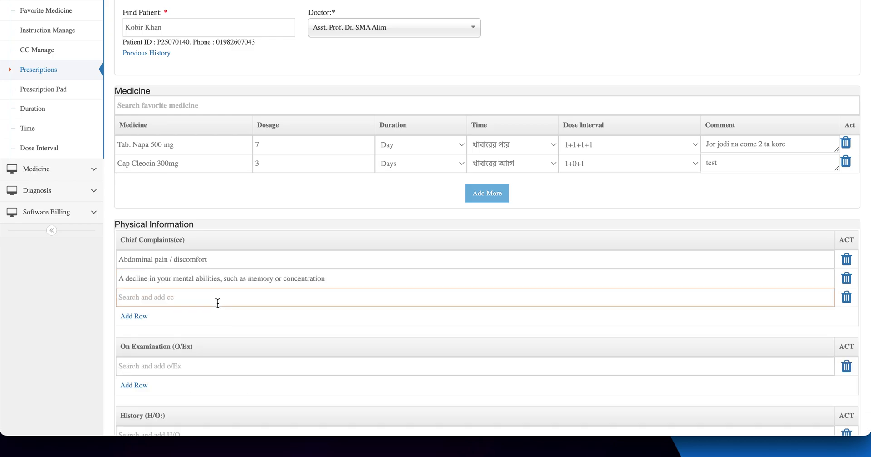
{"action": "type", "text": "a"}
{"action": "left_click", "coordinate": [195, 348]}
Step: Click into the fields below the chief complaints and scroll further down the prescription
{"action": "left_click", "coordinate": [347, 263]}
{"action": "scroll", "coordinate": [348, 263], "scroll_direction": "down", "scroll_amount": 1}
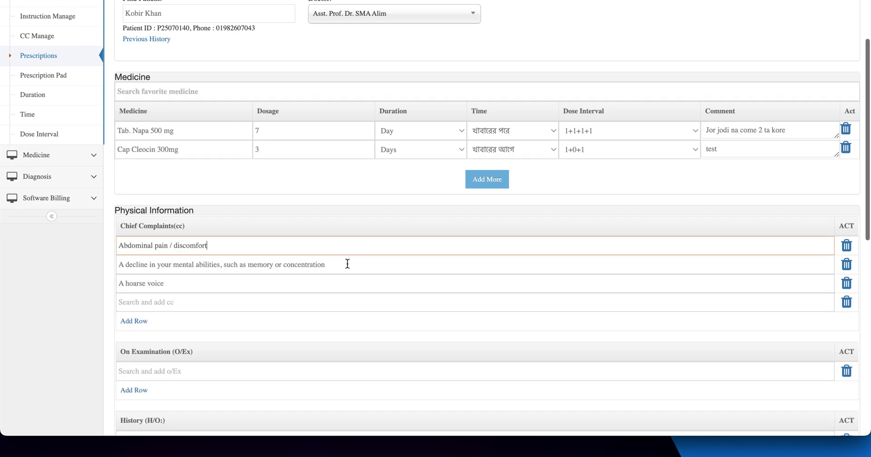
{"action": "left_click", "coordinate": [353, 252]}
{"action": "left_click", "coordinate": [268, 230]}
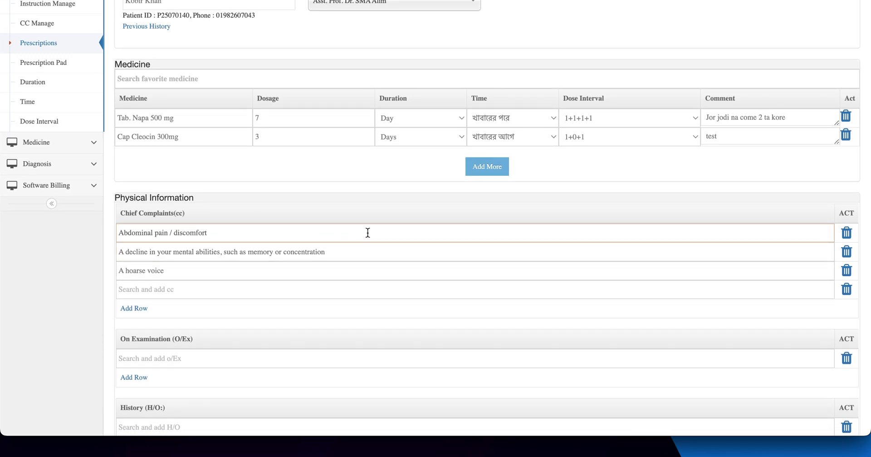
{"action": "scroll", "coordinate": [367, 231], "scroll_direction": "down", "scroll_amount": 3}
Step: Add the examination finding 'Weight: 50 kg' and correct it to 'Weight: 40 kg'
{"action": "left_click", "coordinate": [165, 279]}
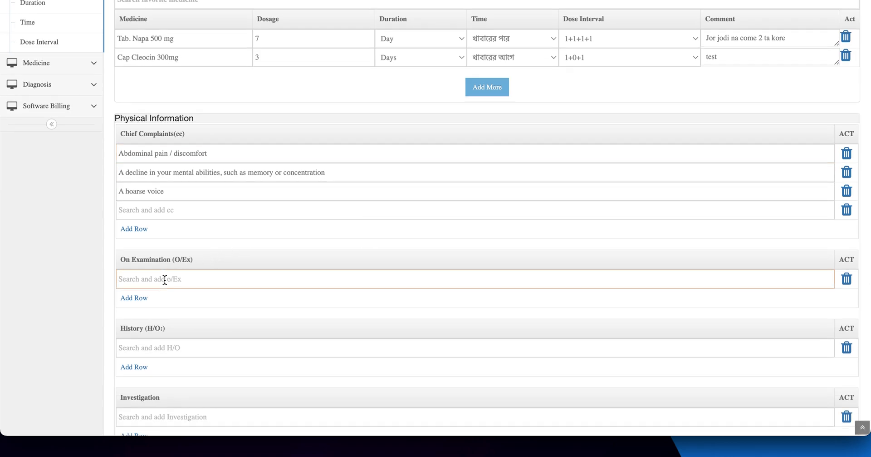
{"action": "type", "text": "w"}
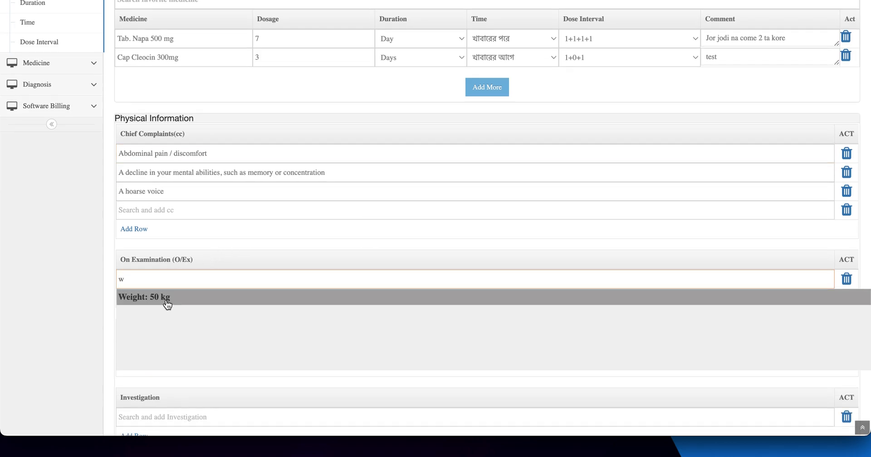
{"action": "left_click", "coordinate": [142, 301]}
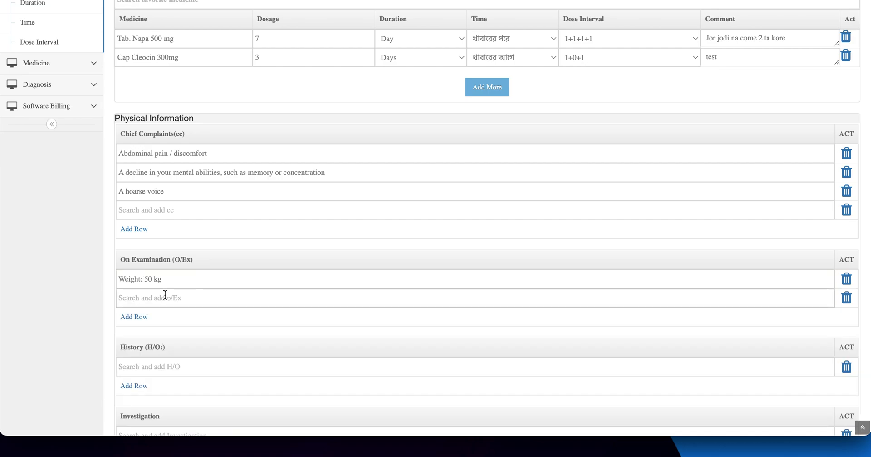
{"action": "left_click", "coordinate": [148, 278]}
{"action": "key", "text": "BackSpace"}
{"action": "type", "text": "4"}
{"action": "left_click", "coordinate": [175, 302]}
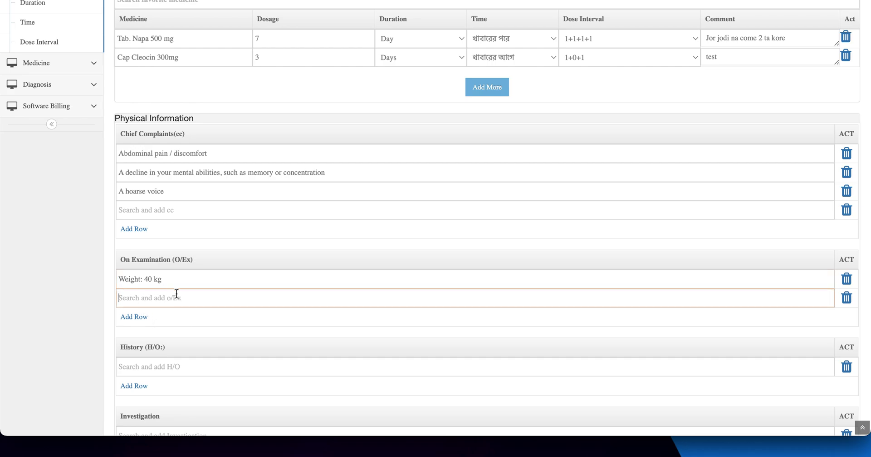
Step: Enter 'Test' in the patient's History (H/O) field
{"action": "scroll", "coordinate": [522, 273], "scroll_direction": "down", "scroll_amount": 2}
{"action": "left_click", "coordinate": [214, 275]}
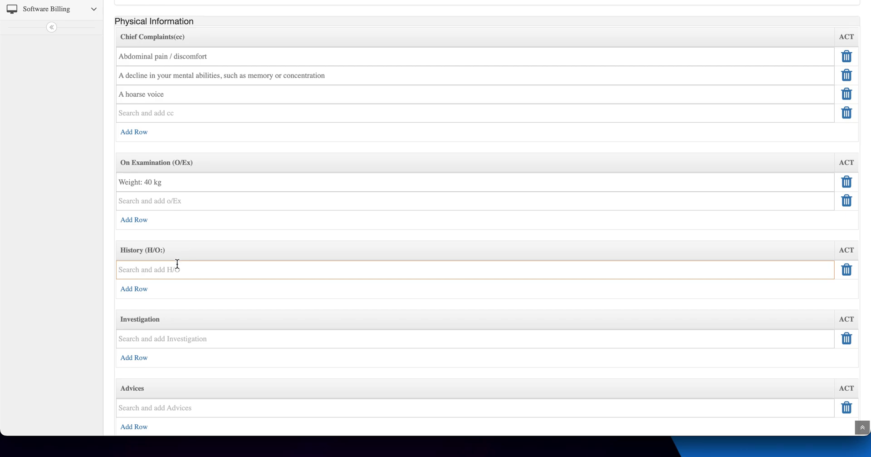
{"action": "type", "text": "k"}
{"action": "key", "text": "BackSpace"}
{"action": "type", "text": "a"}
{"action": "key", "text": "BackSpace"}
{"action": "type", "text": "a"}
{"action": "type", "text": "h"}
{"action": "key", "text": "BackSpace"}
{"action": "type", "text": "Test"}
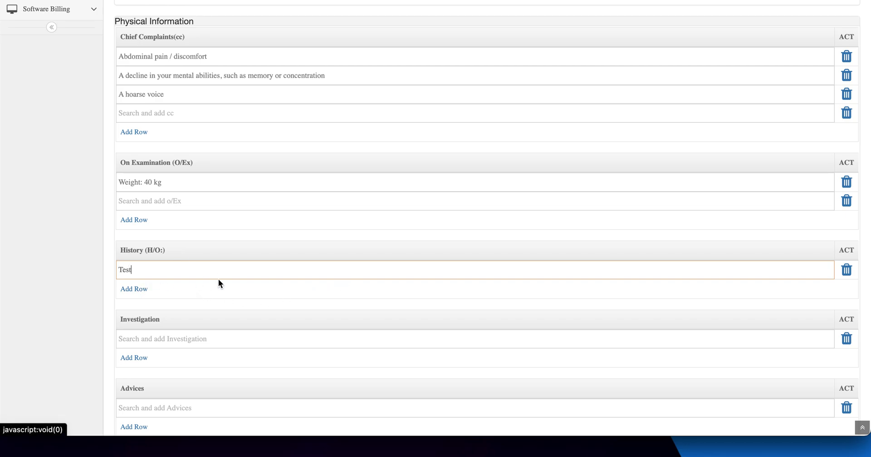
{"action": "scroll", "coordinate": [245, 301], "scroll_direction": "down", "scroll_amount": 2}
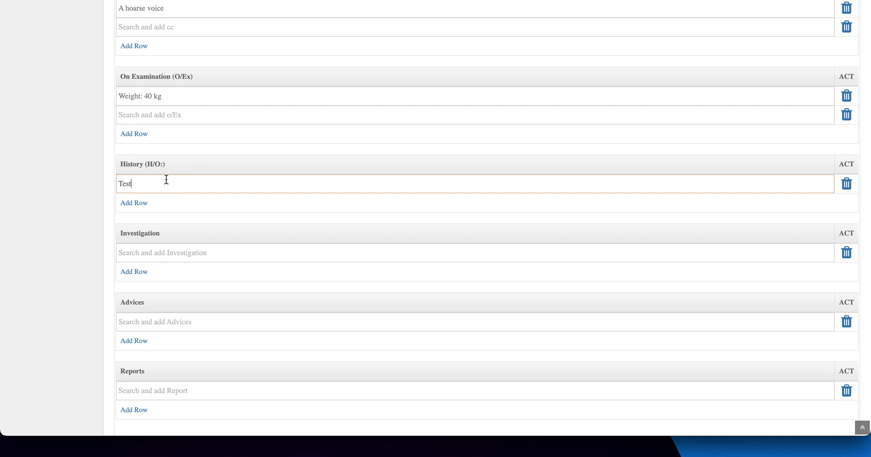
{"action": "left_click", "coordinate": [182, 247]}
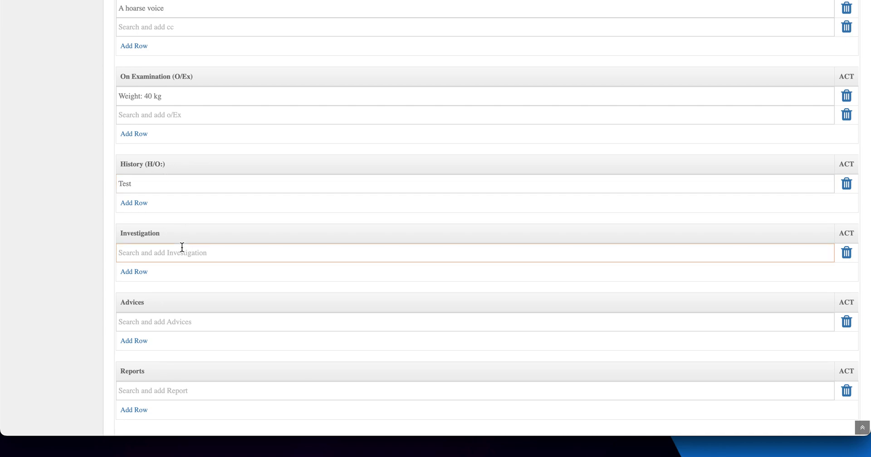
Step: Add CBC and RBS as investigations
{"action": "type", "text": "c"}
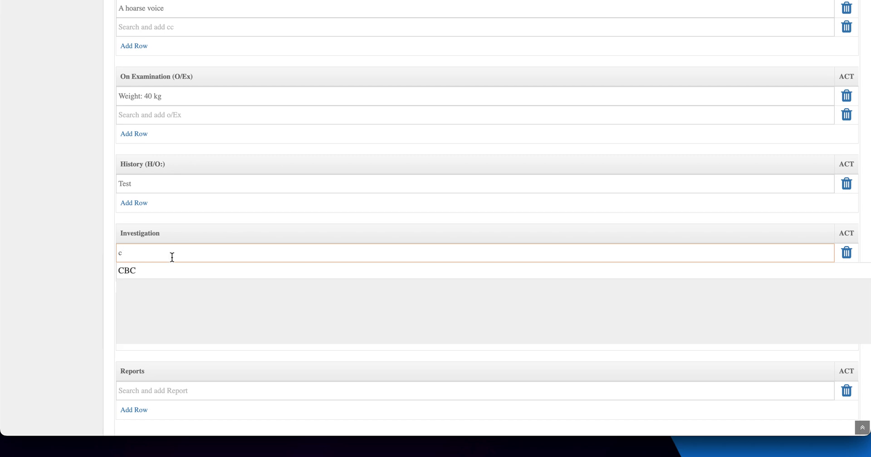
{"action": "left_click", "coordinate": [126, 270]}
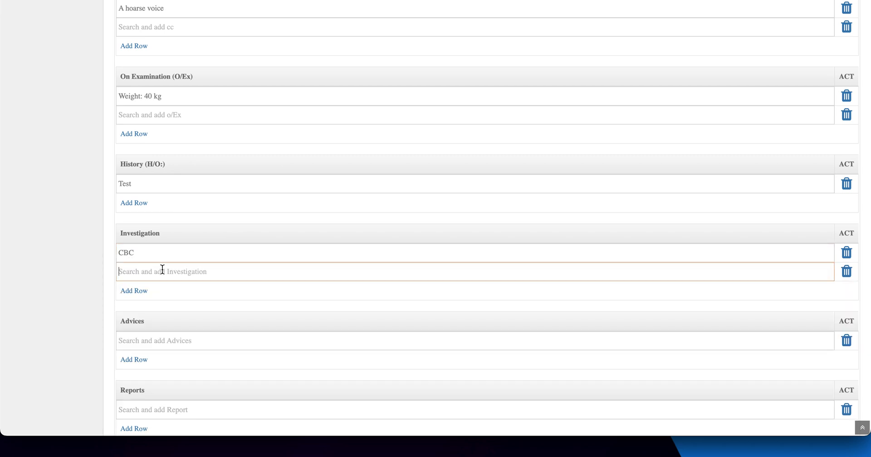
{"action": "type", "text": "rb"}
{"action": "left_click", "coordinate": [162, 286]}
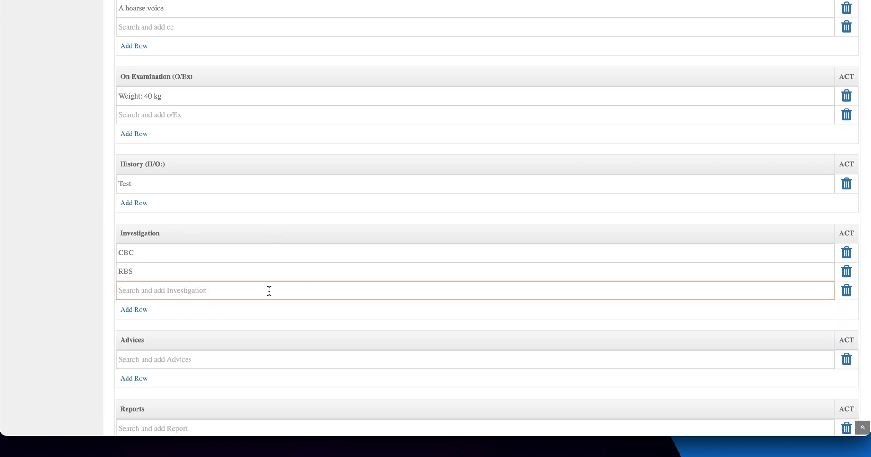
Step: Add 'Advice' under Advices and move to the Next visit quantity field
{"action": "scroll", "coordinate": [270, 290], "scroll_direction": "down", "scroll_amount": 3}
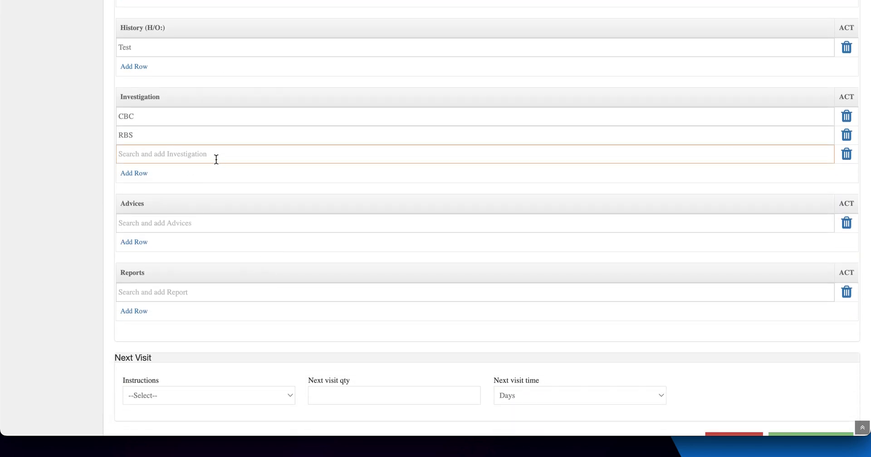
{"action": "left_click", "coordinate": [141, 225]}
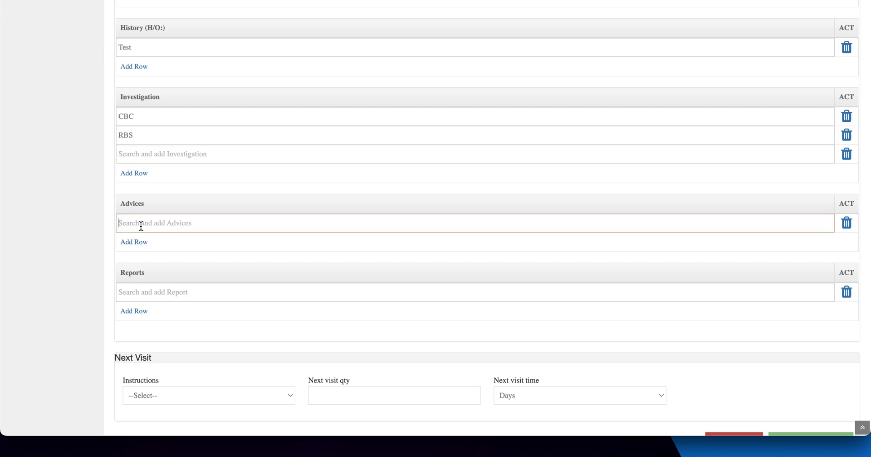
{"action": "type", "text": "a"}
{"action": "key", "text": "BackSpace"}
{"action": "type", "text": "a"}
{"action": "key", "text": "BackSpace"}
{"action": "type", "text": "Advice"}
{"action": "left_click", "coordinate": [175, 287]}
{"action": "scroll", "coordinate": [175, 286], "scroll_direction": "down", "scroll_amount": 1}
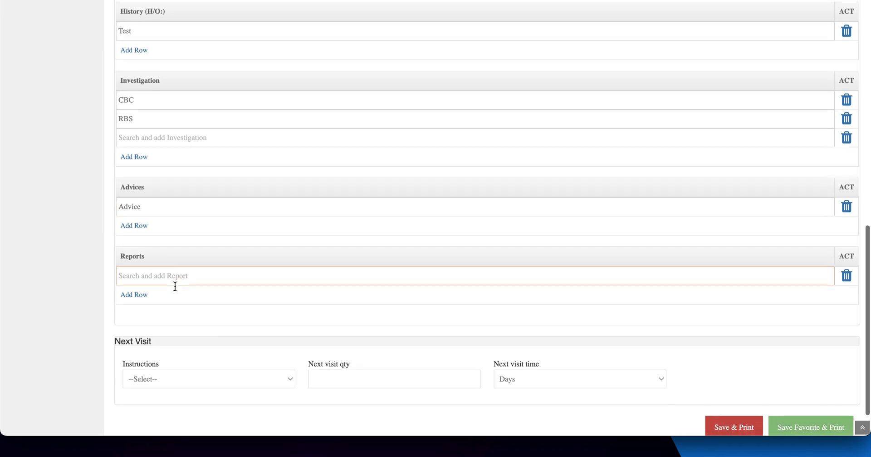
{"action": "scroll", "coordinate": [176, 286], "scroll_direction": "down", "scroll_amount": 1}
{"action": "left_click", "coordinate": [186, 337]}
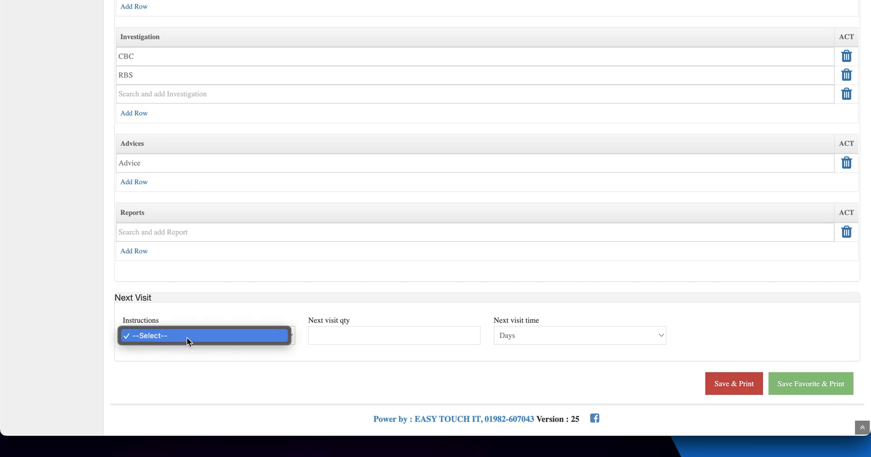
{"action": "left_click", "coordinate": [189, 337]}
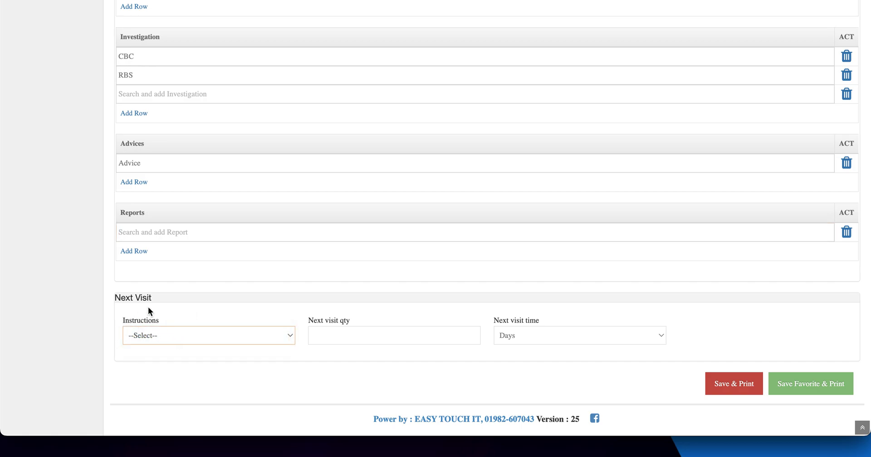
{"action": "left_click", "coordinate": [333, 334]}
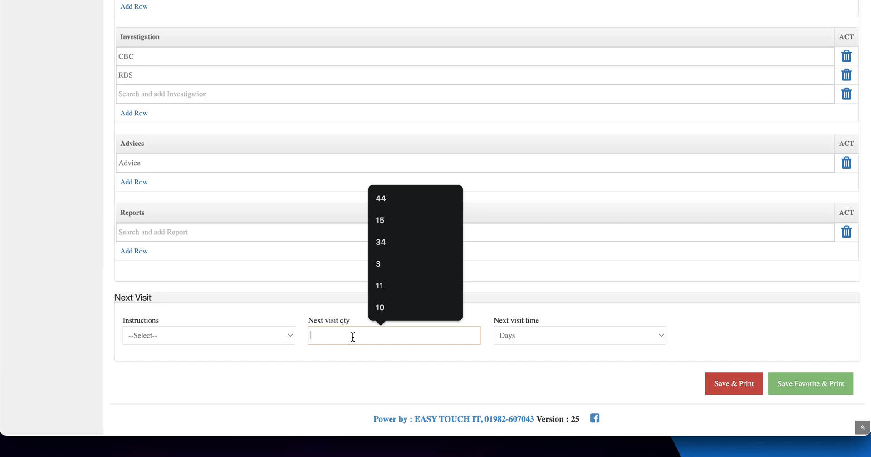
Step: Set the next visit to 10 days, then save and print the prescription, checking follow-up 19/09/2025
{"action": "type", "text": "10"}
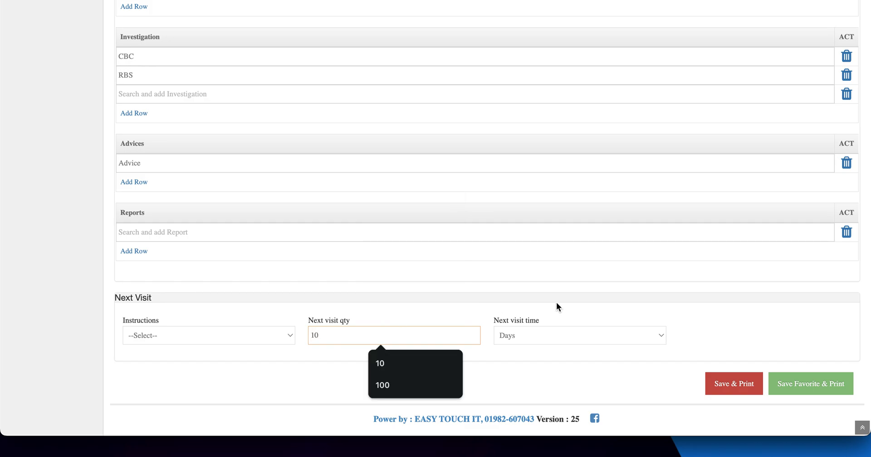
{"action": "left_click", "coordinate": [660, 276]}
{"action": "left_click", "coordinate": [721, 389]}
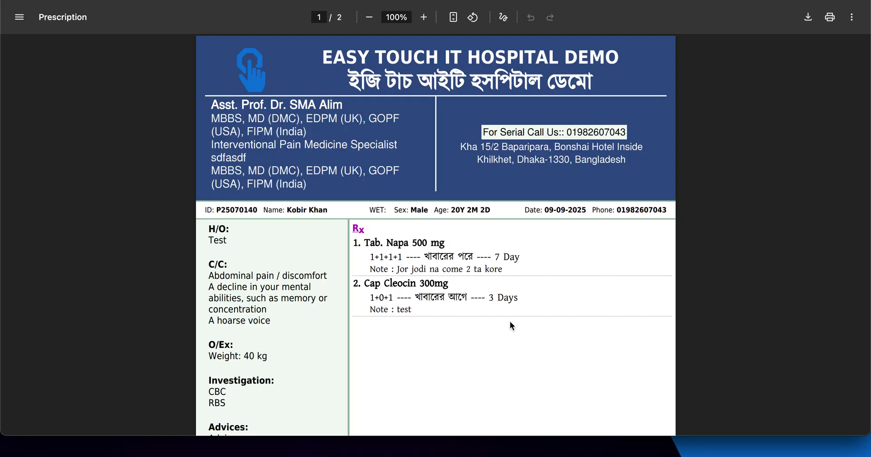
{"action": "scroll", "coordinate": [510, 320], "scroll_direction": "down", "scroll_amount": 9}
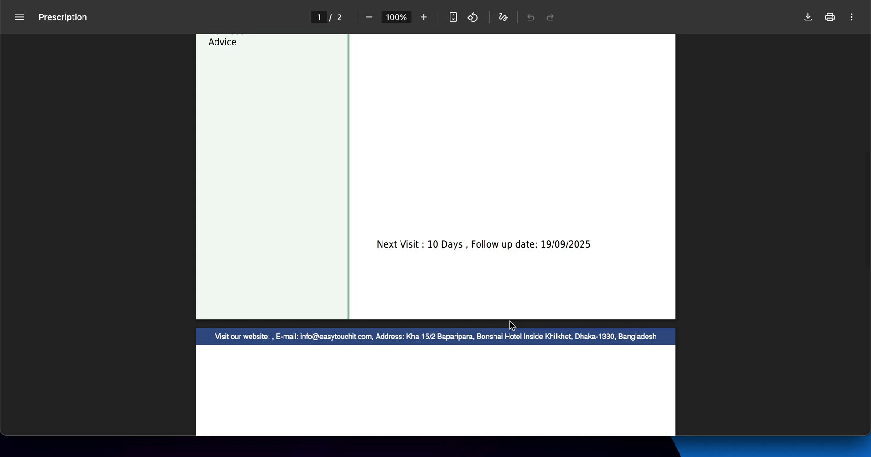
{"action": "scroll", "coordinate": [510, 321], "scroll_direction": "up", "scroll_amount": 10}
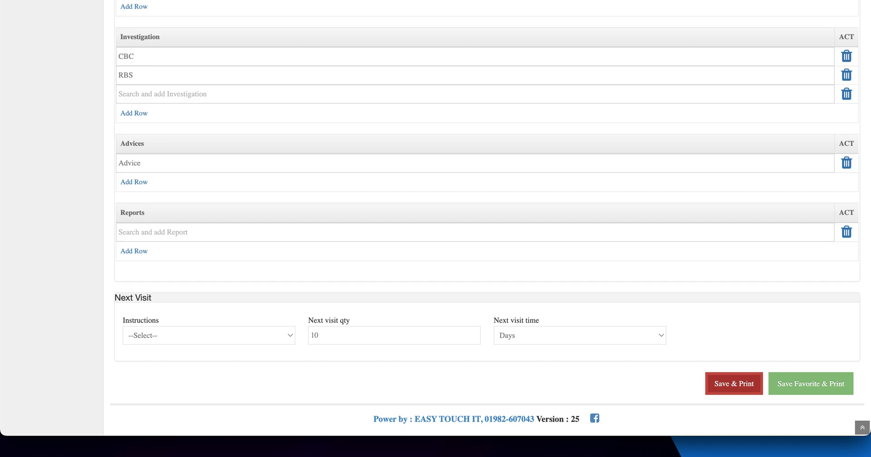
{"action": "scroll", "coordinate": [83, 92], "scroll_direction": "up", "scroll_amount": 15}
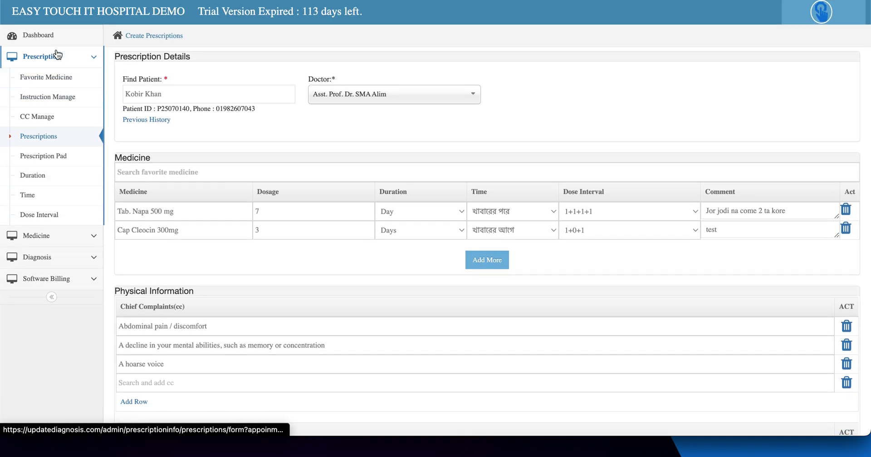
Step: Open the Prescriptions list and view the saved 10-day prescription as a PDF
{"action": "left_click", "coordinate": [57, 56]}
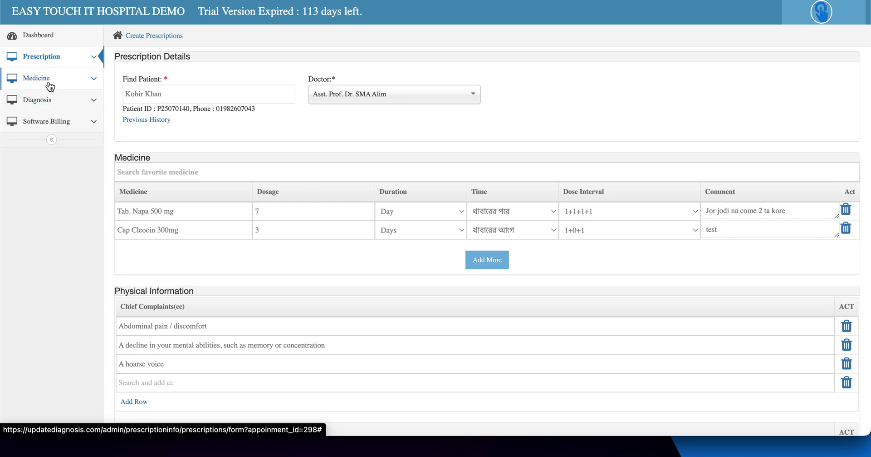
{"action": "left_click", "coordinate": [56, 62]}
{"action": "left_click", "coordinate": [53, 143]}
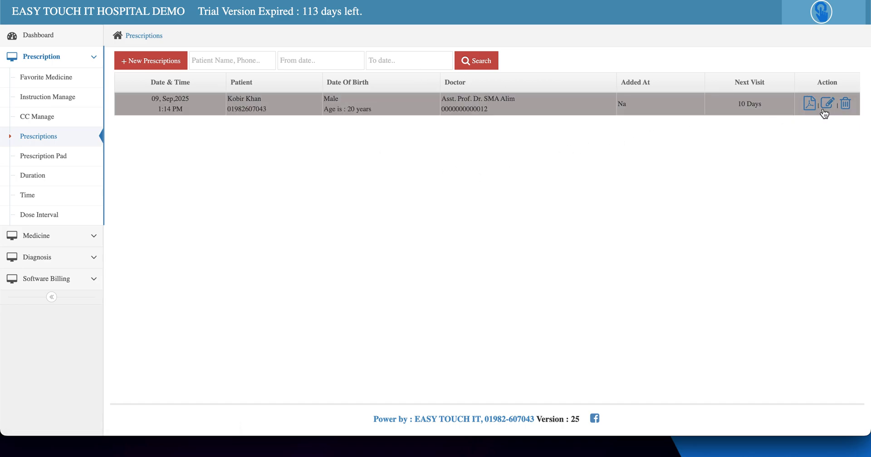
{"action": "left_click", "coordinate": [811, 104]}
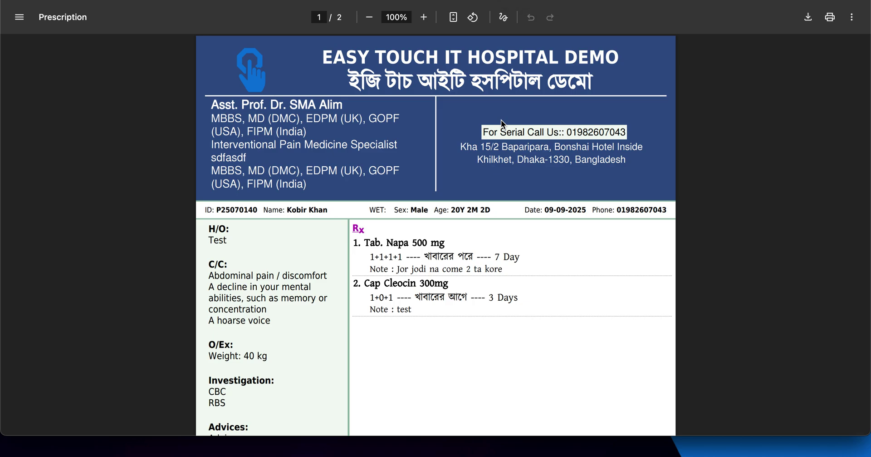
{"action": "scroll", "coordinate": [453, 241], "scroll_direction": "down", "scroll_amount": 10}
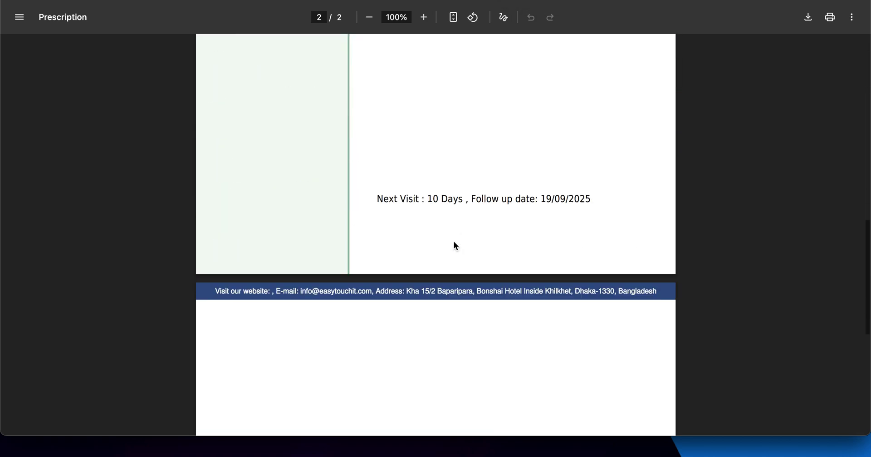
{"action": "scroll", "coordinate": [453, 241], "scroll_direction": "up", "scroll_amount": 10}
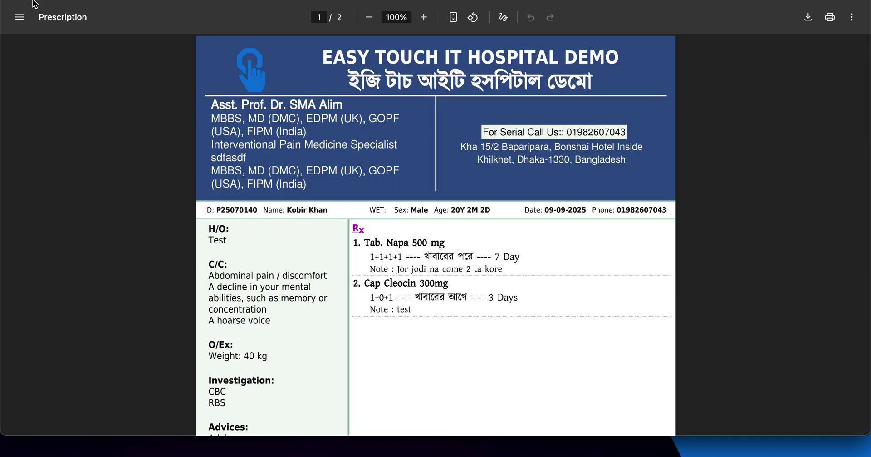
{"action": "key", "text": "super+w"}
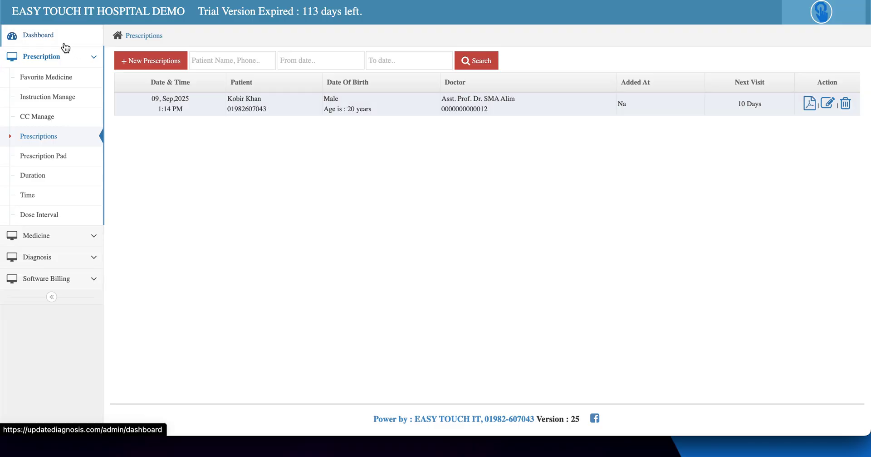
Step: Log out of the doctor account and sign in with the admin login ID and password
{"action": "left_click", "coordinate": [59, 37]}
{"action": "left_click", "coordinate": [823, 13]}
{"action": "left_click", "coordinate": [816, 60]}
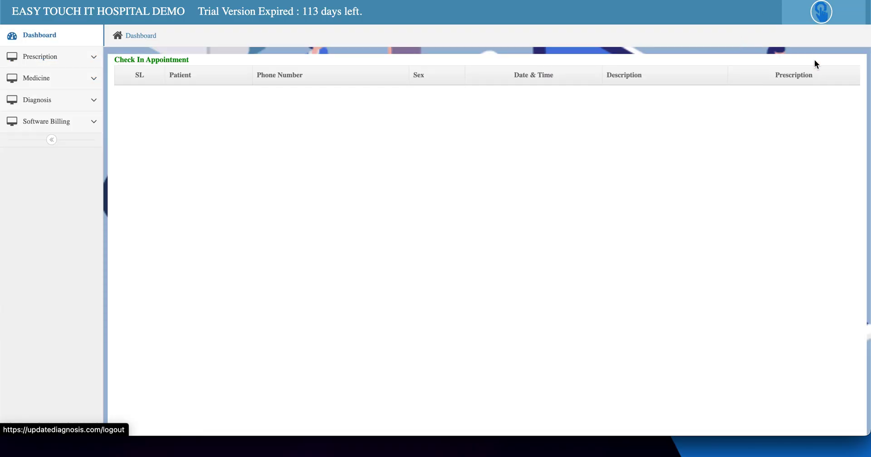
{"action": "left_click", "coordinate": [498, 107]}
{"action": "type", "text": "easy"}
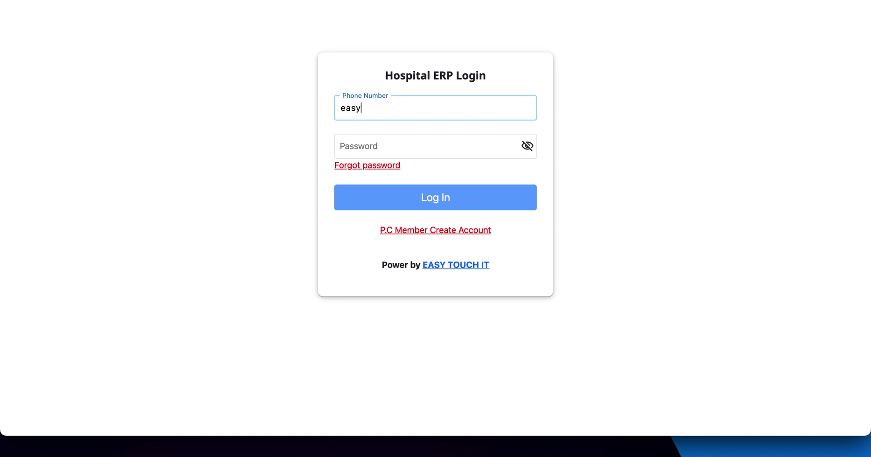
{"action": "type", "text": "touchit"}
{"action": "key", "text": "Tab"}
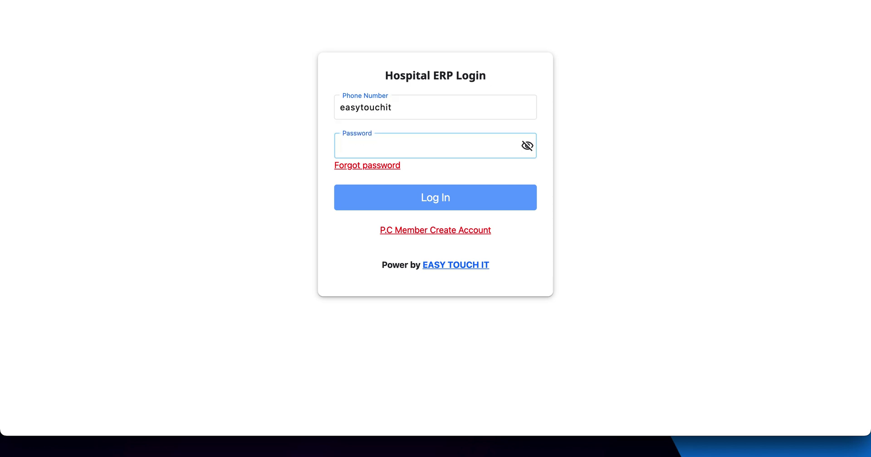
{"action": "type", "text": "123456"}
{"action": "key", "text": "Return"}
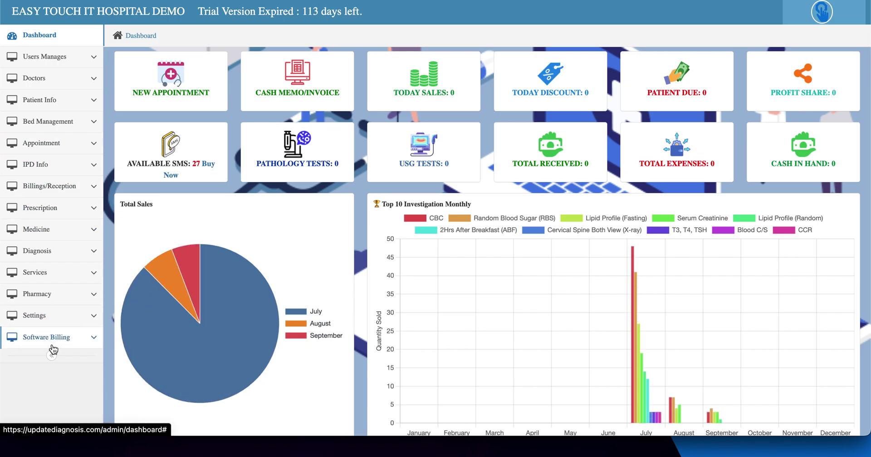
Step: Select the plain third prescription template in settings and save it
{"action": "left_click", "coordinate": [54, 317]}
{"action": "scroll", "coordinate": [55, 332], "scroll_direction": "down", "scroll_amount": 2}
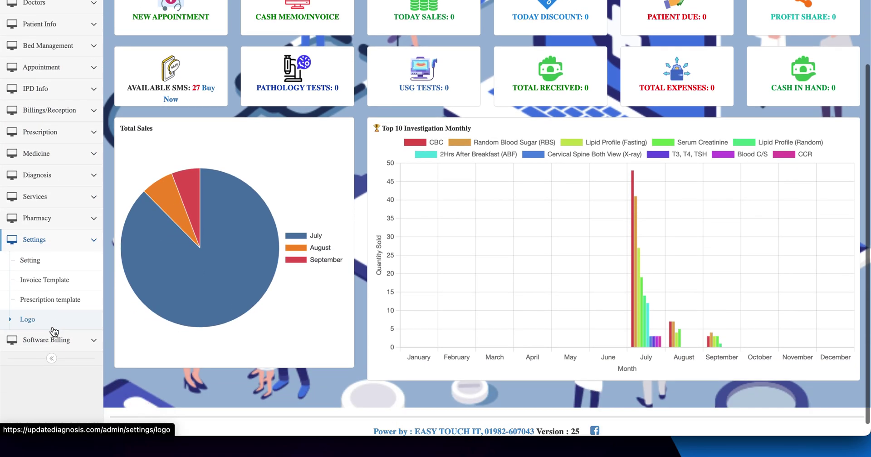
{"action": "left_click", "coordinate": [48, 303]}
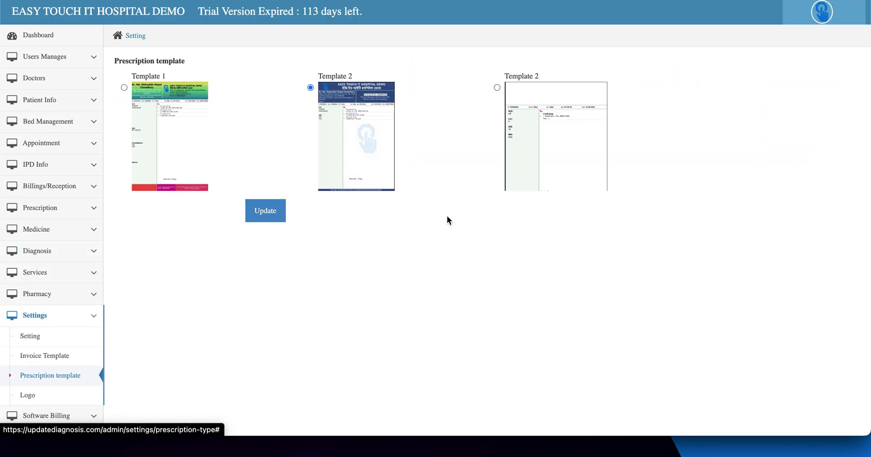
{"action": "left_click", "coordinate": [183, 94]}
{"action": "left_click", "coordinate": [548, 133]}
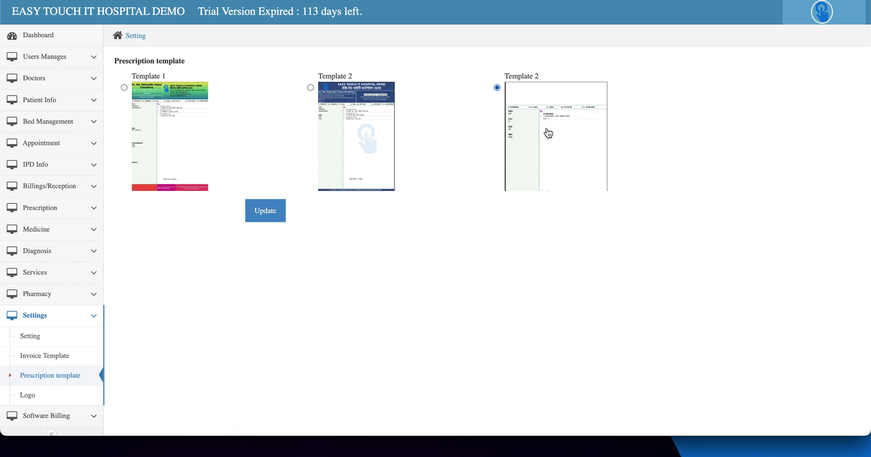
{"action": "left_click", "coordinate": [276, 210]}
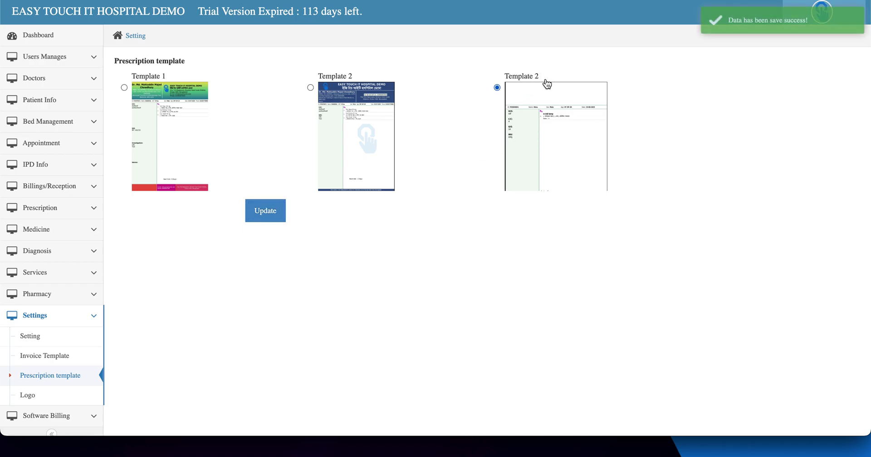
{"action": "scroll", "coordinate": [245, 202], "scroll_direction": "down", "scroll_amount": 2}
{"action": "scroll", "coordinate": [242, 200], "scroll_direction": "up", "scroll_amount": 2}
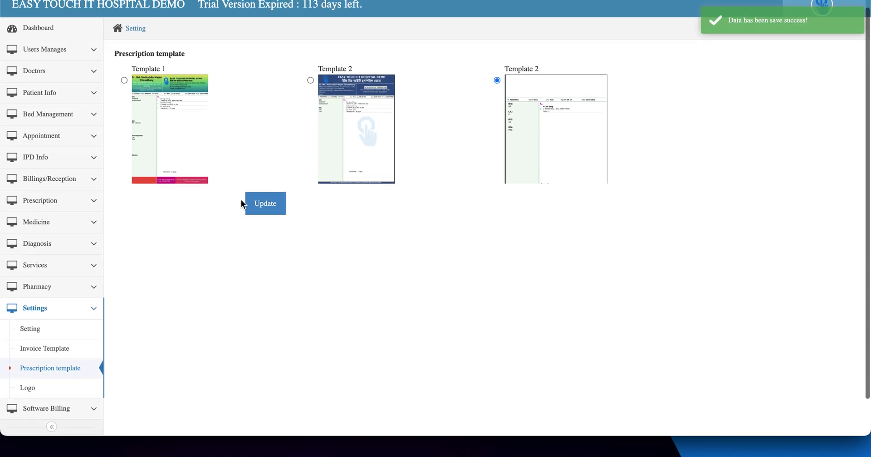
{"action": "scroll", "coordinate": [242, 198], "scroll_direction": "down", "scroll_amount": 2}
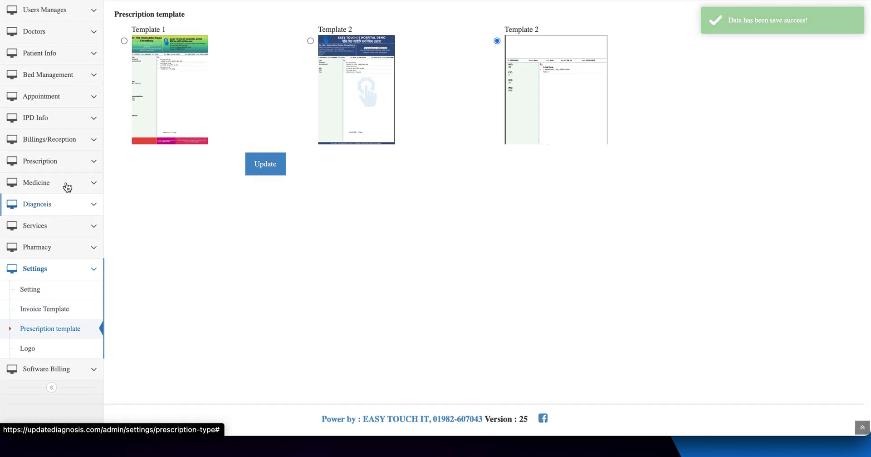
{"action": "left_click", "coordinate": [66, 167]}
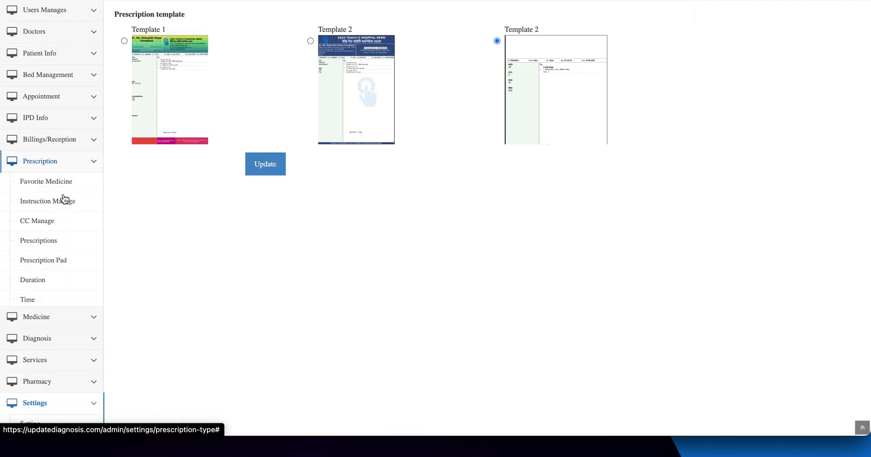
Step: View the saved prescription's PDF in the plain template layout, then close it
{"action": "left_click", "coordinate": [51, 235]}
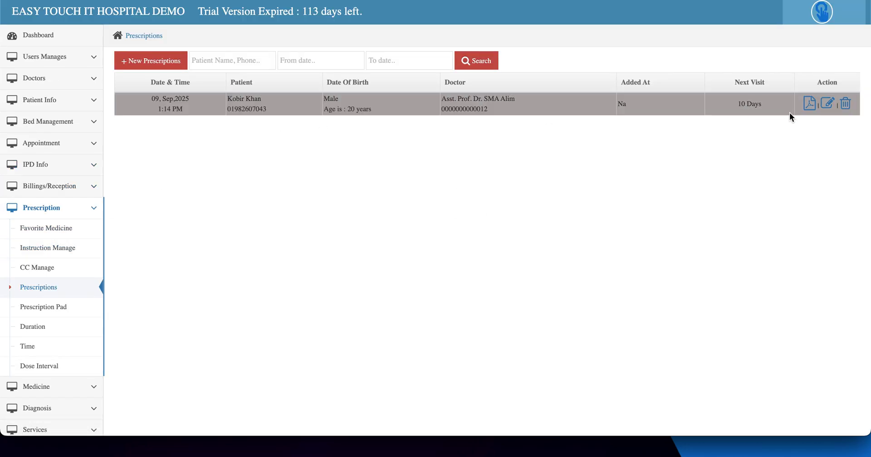
{"action": "left_click", "coordinate": [811, 108]}
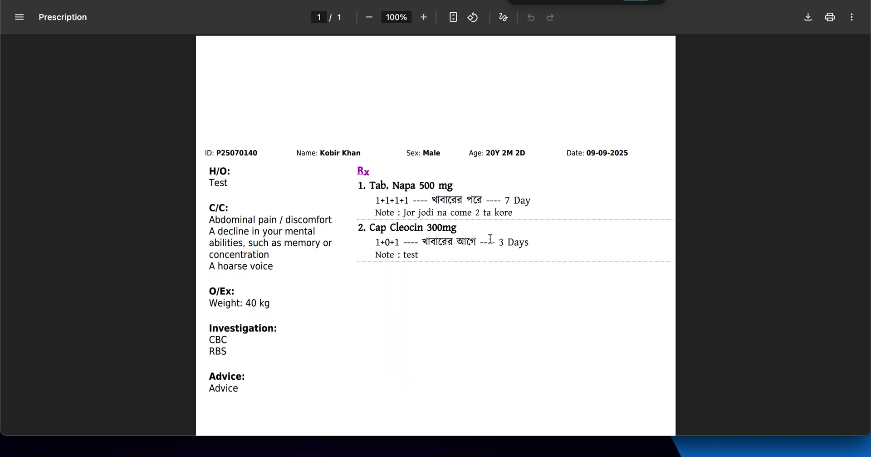
{"action": "scroll", "coordinate": [491, 238], "scroll_direction": "down", "scroll_amount": 6}
{"action": "scroll", "coordinate": [491, 238], "scroll_direction": "up", "scroll_amount": 6}
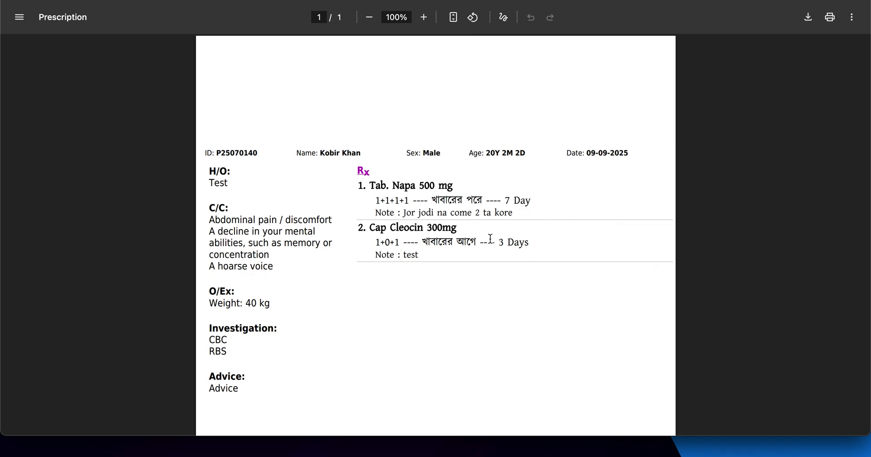
{"action": "scroll", "coordinate": [491, 238], "scroll_direction": "down", "scroll_amount": 6}
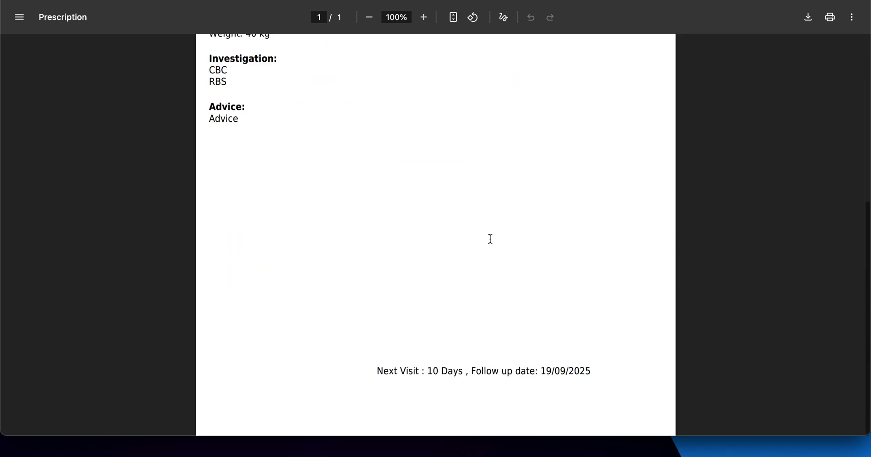
{"action": "scroll", "coordinate": [491, 238], "scroll_direction": "up", "scroll_amount": 6}
{"action": "key", "text": "super+w"}
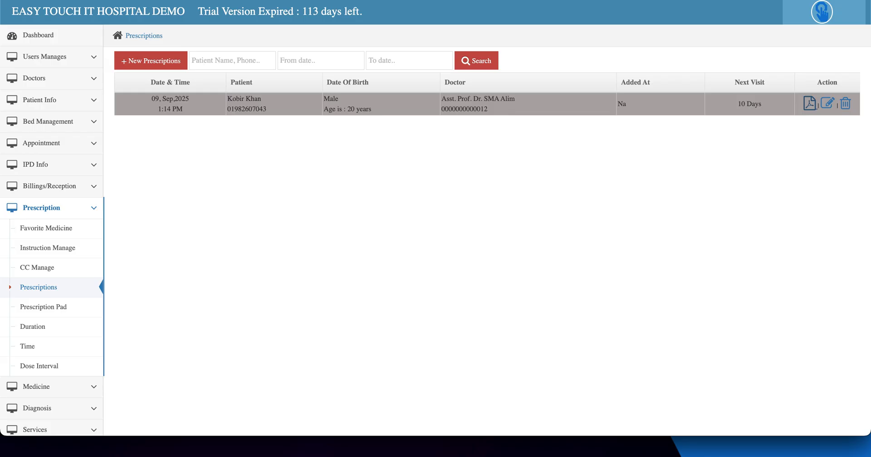
{"action": "left_click", "coordinate": [55, 36]}
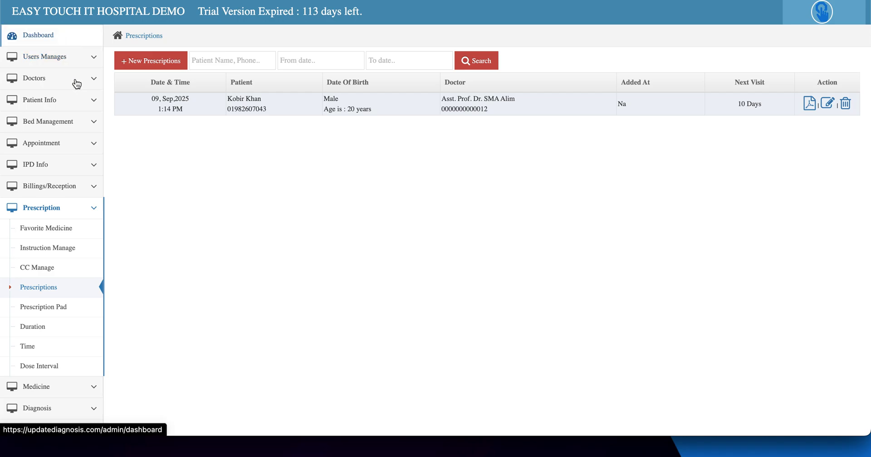
Step: Open today's appointment list and copy the doctor's code
{"action": "left_click", "coordinate": [50, 143]}
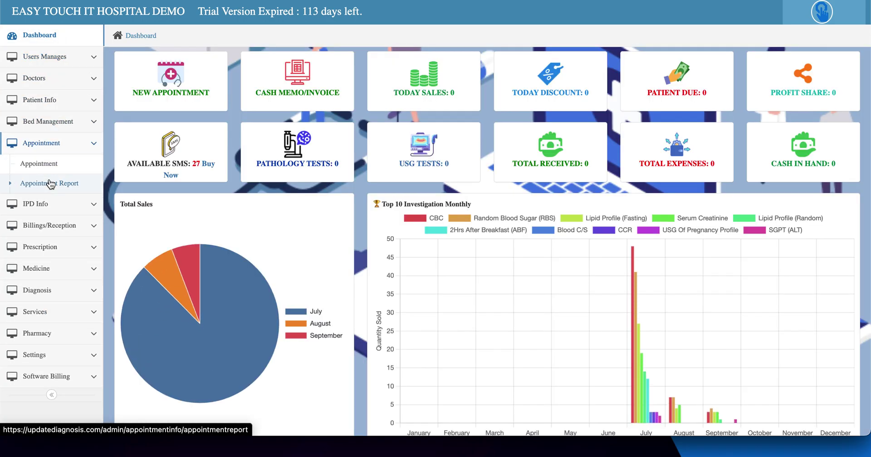
{"action": "left_click", "coordinate": [48, 170]}
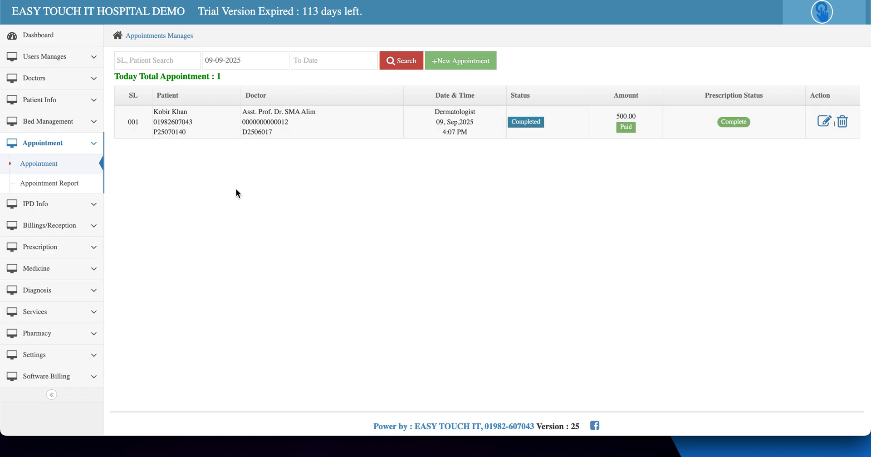
{"action": "double_click", "coordinate": [252, 133]}
{"action": "key", "text": "ctrl+c"}
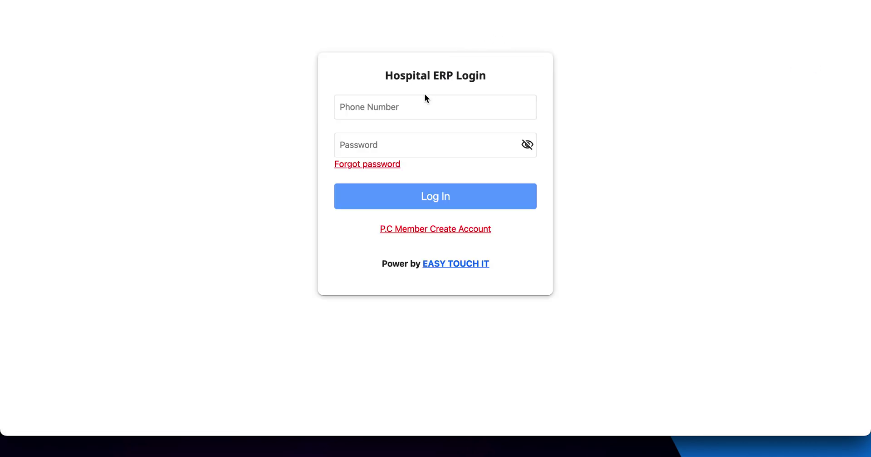
Step: Sign in as the doctor with the copied code and the password, then open Prescriptions
{"action": "left_click", "coordinate": [399, 107]}
{"action": "key", "text": "ctrl+v"}
{"action": "left_click", "coordinate": [377, 137]}
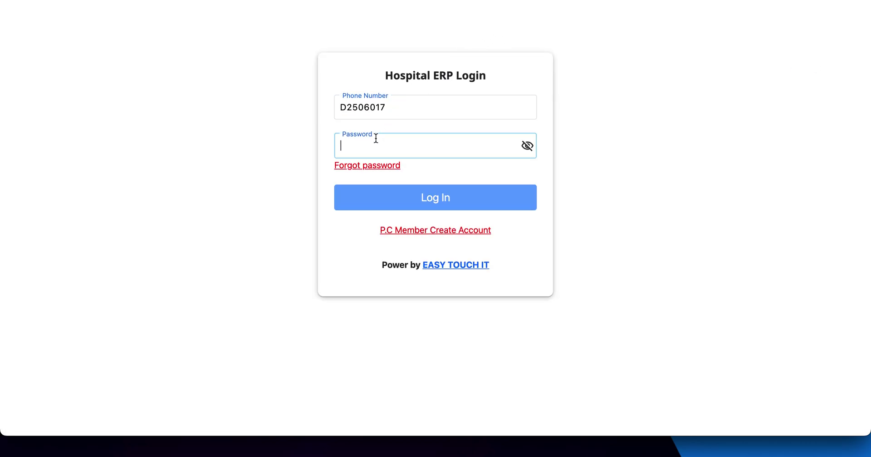
{"action": "type", "text": "1"}
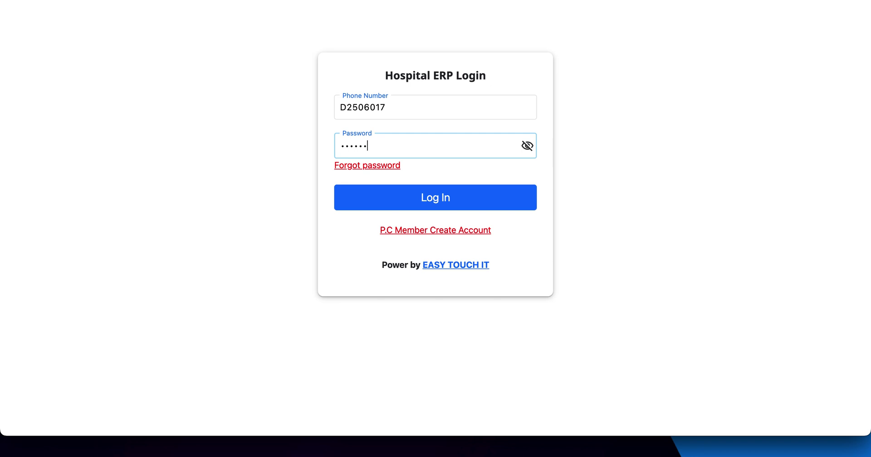
{"action": "key", "text": "Return"}
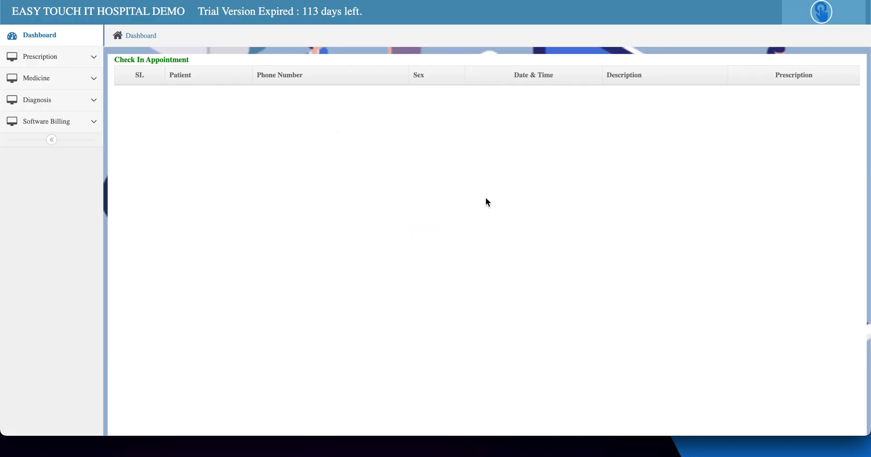
{"action": "left_click", "coordinate": [58, 66]}
{"action": "left_click", "coordinate": [54, 138]}
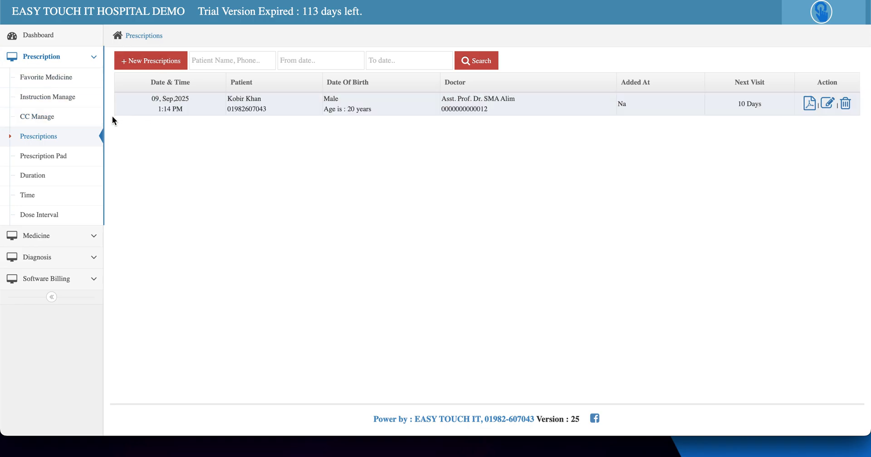
Step: Review the CC Manage and Instruction Manage pages, then start a new favorite medicine set
{"action": "left_click", "coordinate": [39, 117]}
{"action": "scroll", "coordinate": [373, 261], "scroll_direction": "down", "scroll_amount": 1}
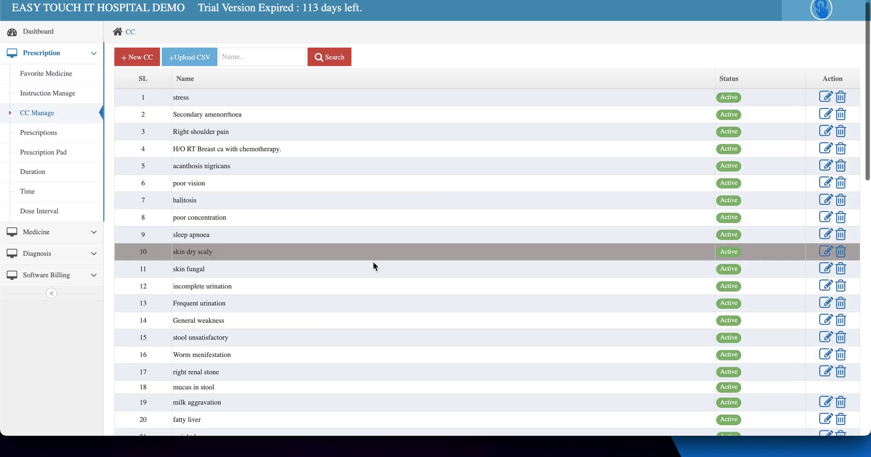
{"action": "scroll", "coordinate": [373, 260], "scroll_direction": "down", "scroll_amount": 15}
{"action": "scroll", "coordinate": [373, 261], "scroll_direction": "up", "scroll_amount": 15}
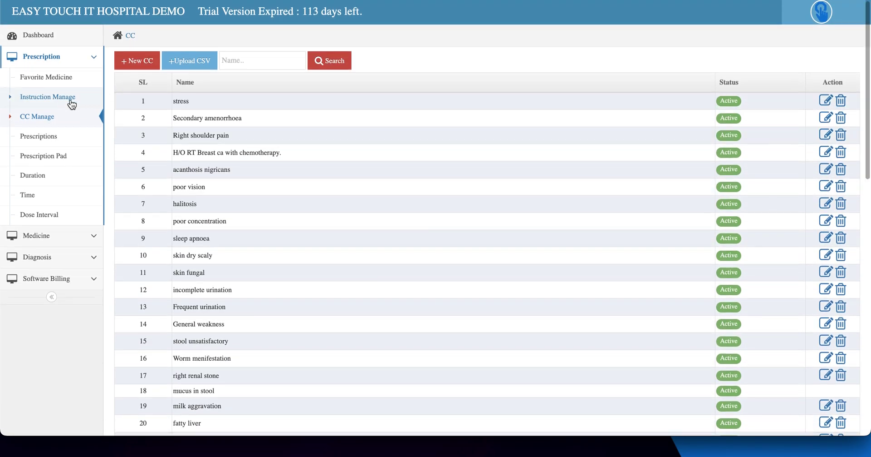
{"action": "left_click", "coordinate": [71, 102]}
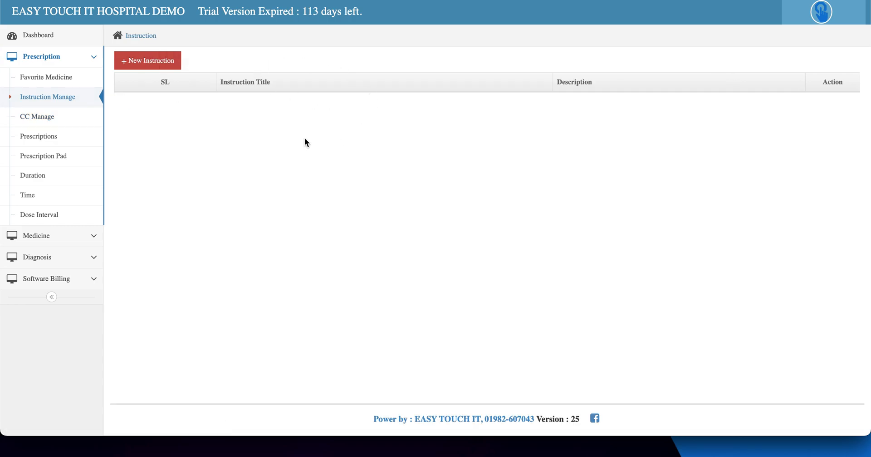
{"action": "left_click", "coordinate": [157, 63]}
{"action": "left_click", "coordinate": [258, 113]}
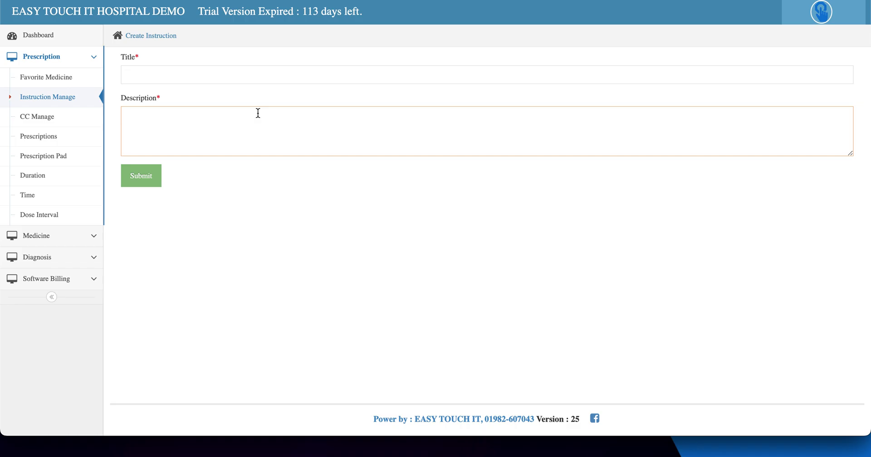
{"action": "left_click", "coordinate": [48, 80]}
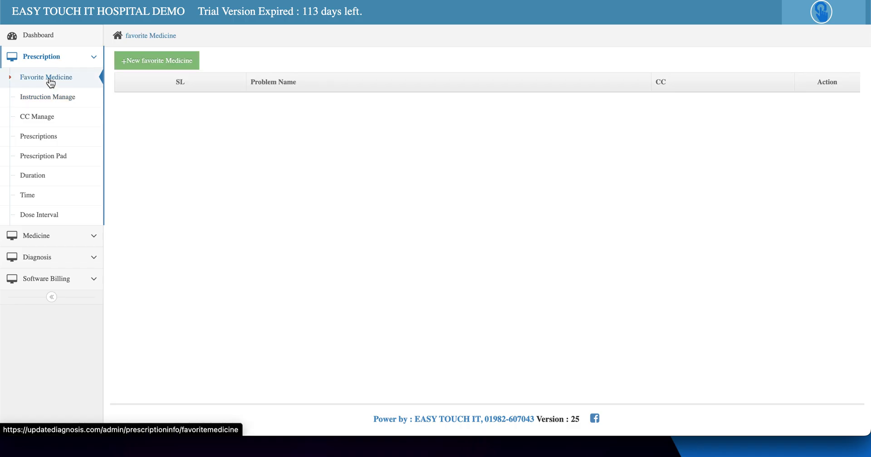
{"action": "left_click", "coordinate": [186, 71]}
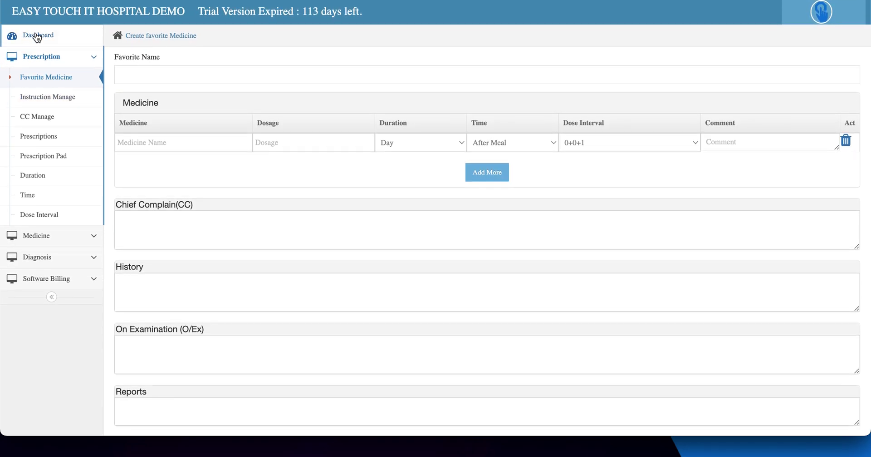
Step: Go back to the doctor's dashboard and open the user account dropdown at top right
{"action": "left_click", "coordinate": [38, 36]}
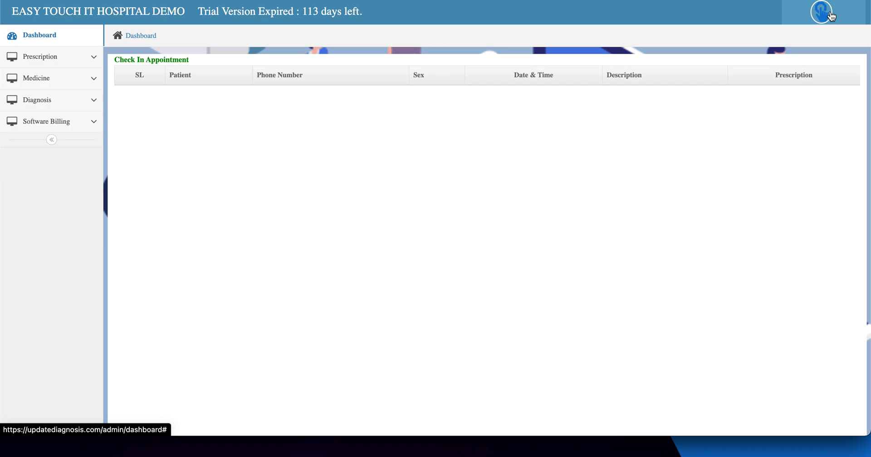
{"action": "left_click", "coordinate": [832, 17]}
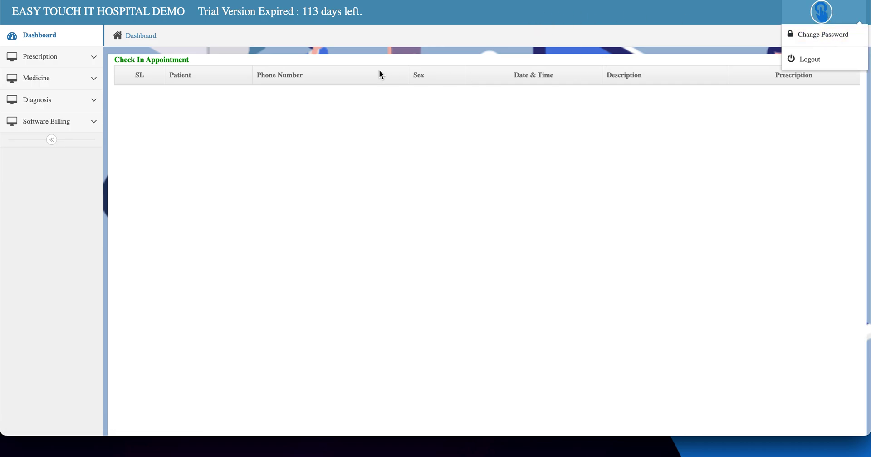